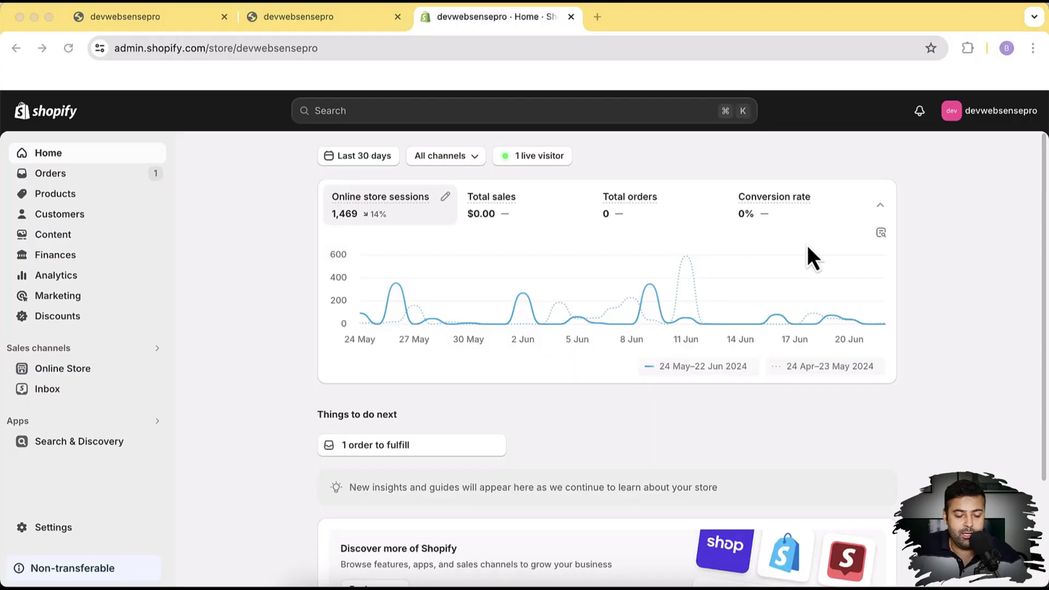
Open the Dawn - All theme in the editor and switch to Theme settings.
left_click(99, 374)
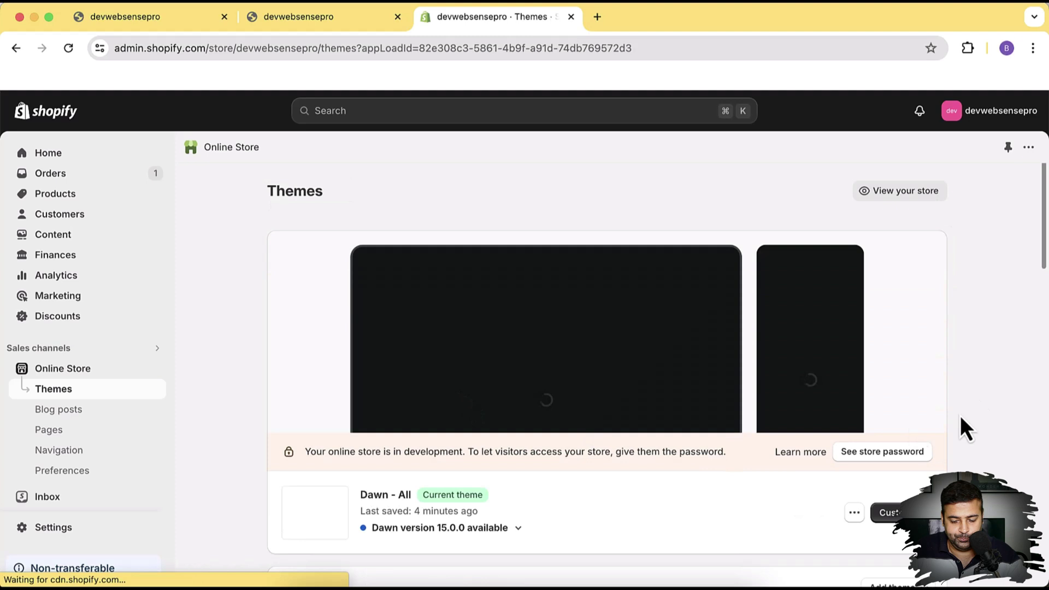
left_click(904, 437)
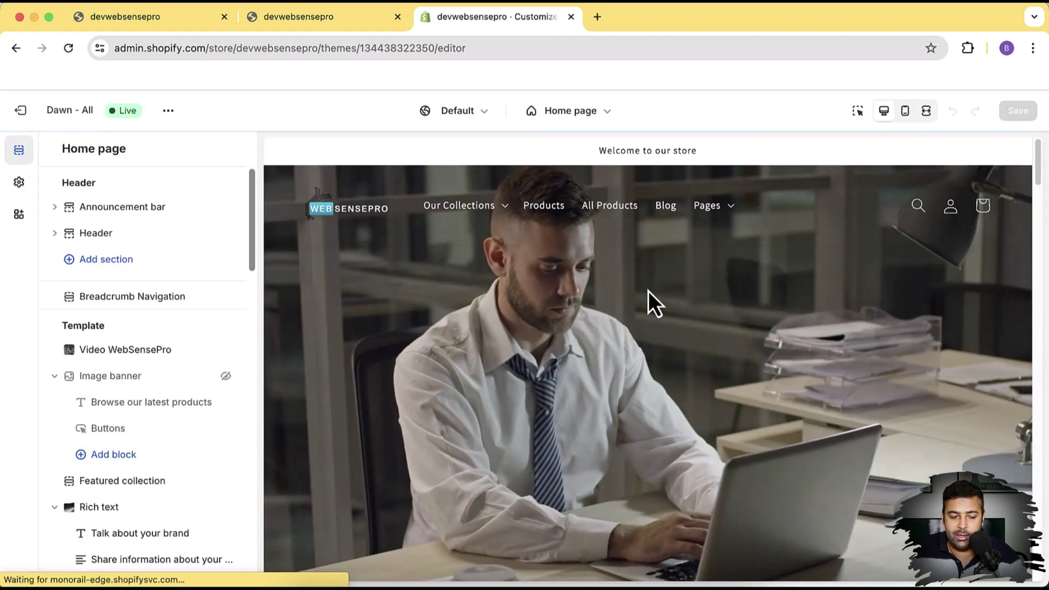
left_click(19, 184)
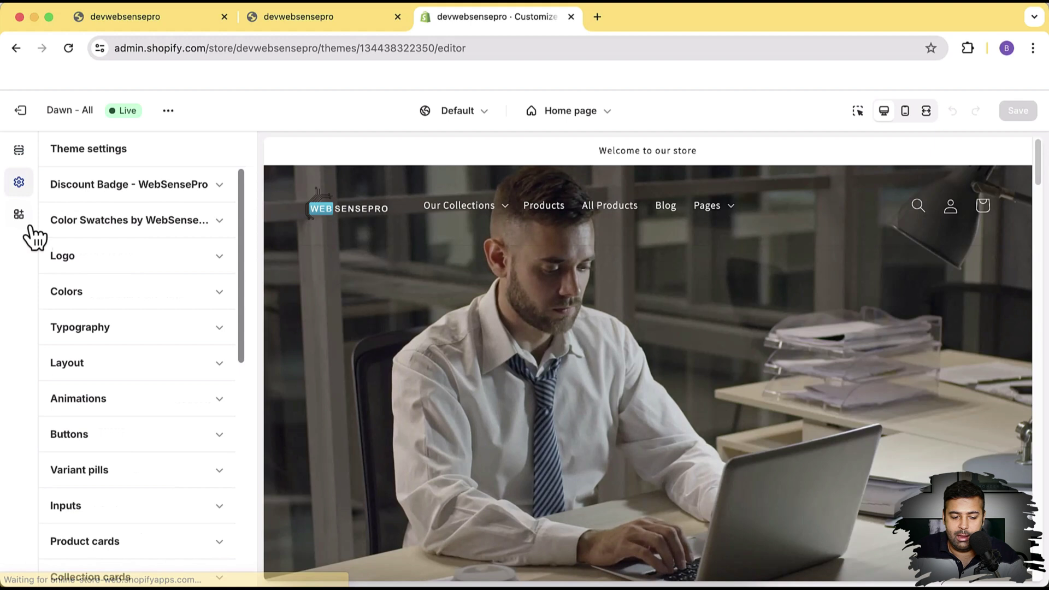
Expand Typography and review the heading and body font size scales, both at 100%.
left_click(140, 331)
scroll(189, 257, "down", 2)
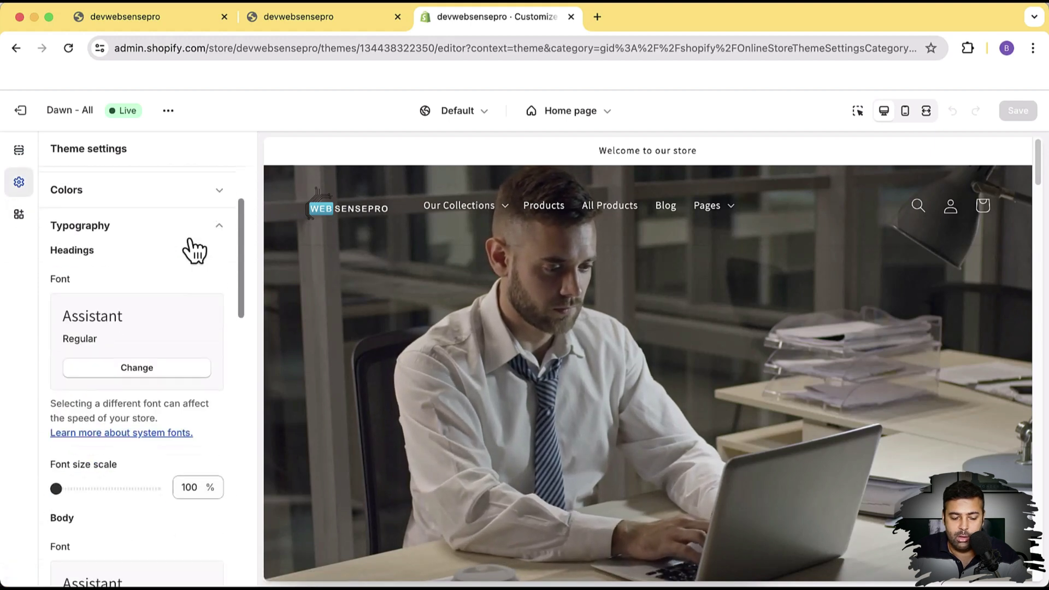
scroll(192, 262, "down", 5)
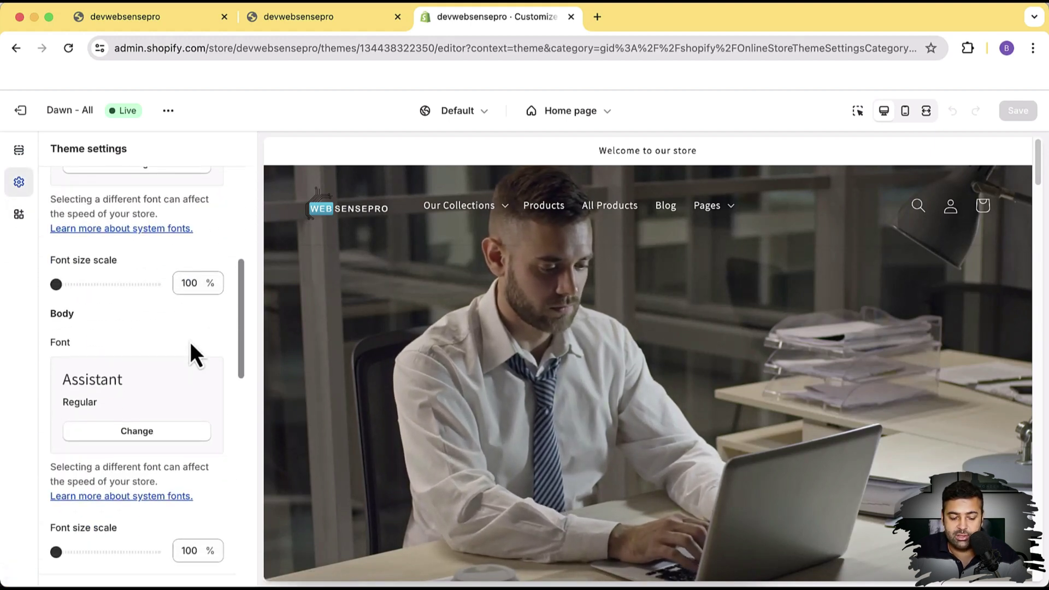
scroll(190, 342, "down", 2)
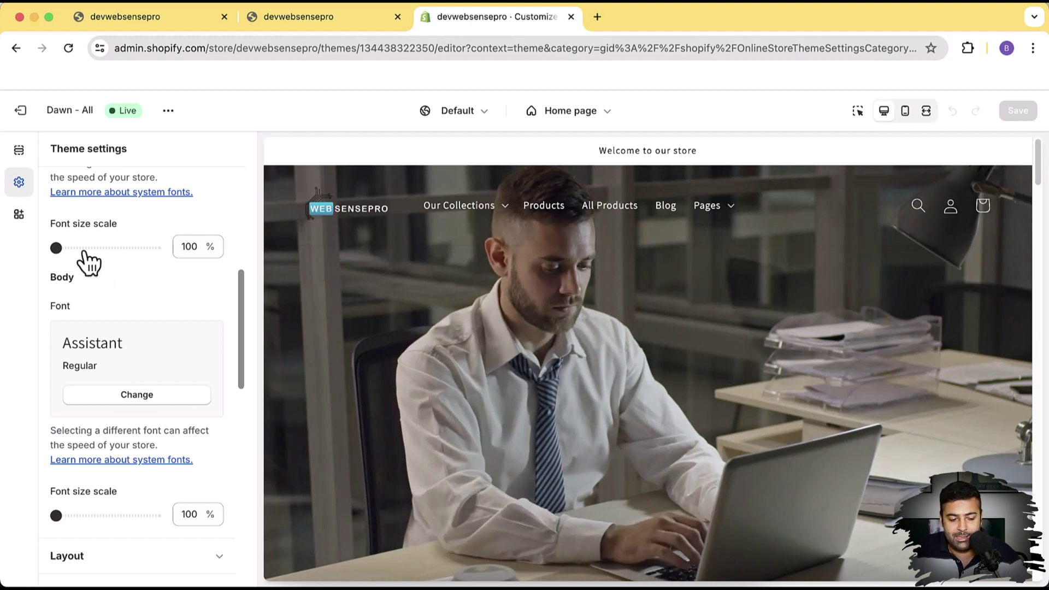
scroll(175, 270, "up", 3)
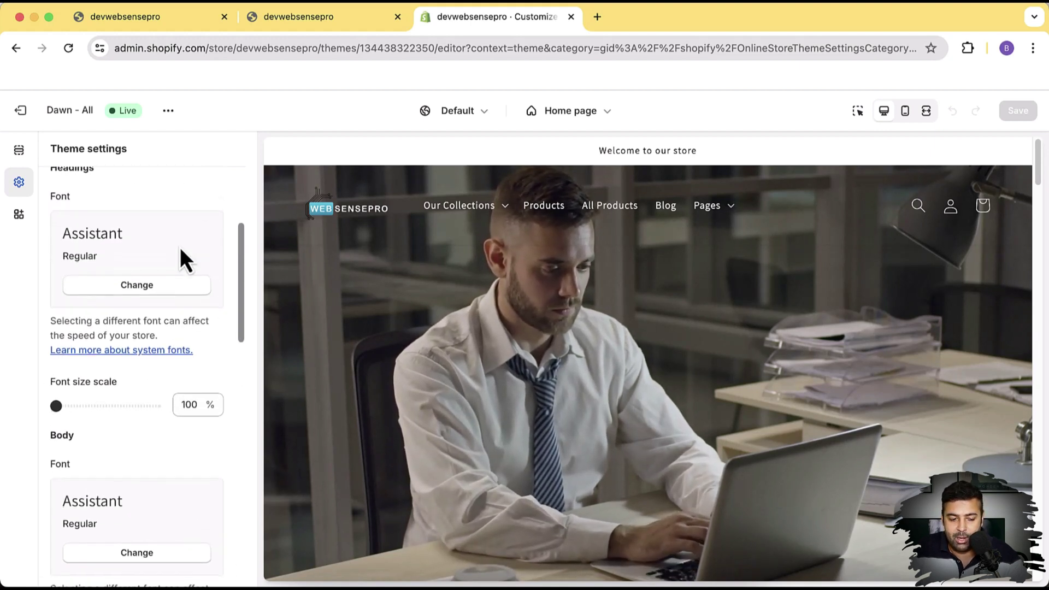
scroll(185, 258, "down", 2)
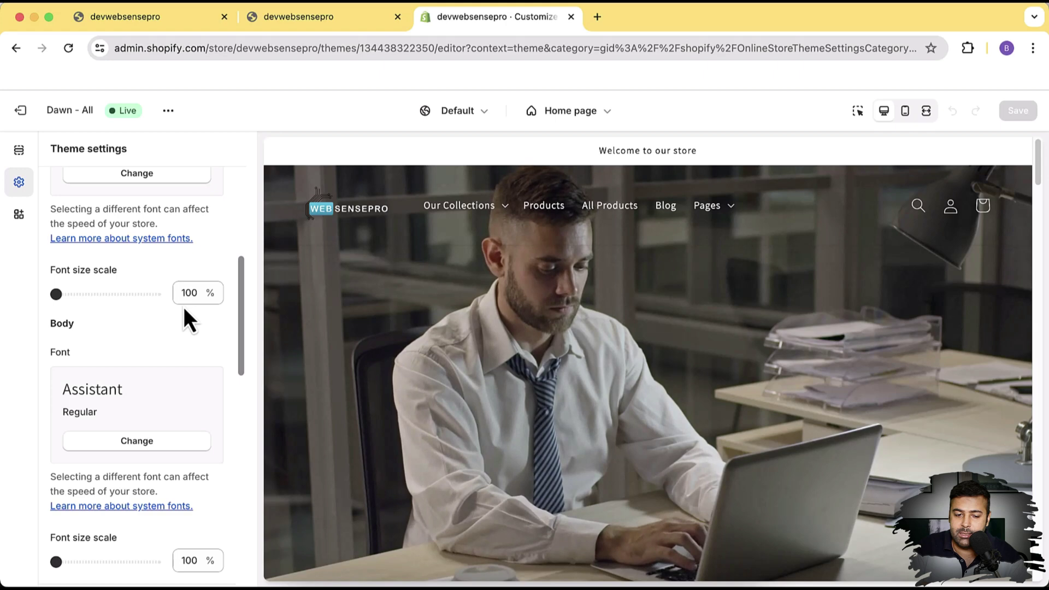
On the store preview, inspect the hero video with developer tools docked to the right.
left_click(297, 20)
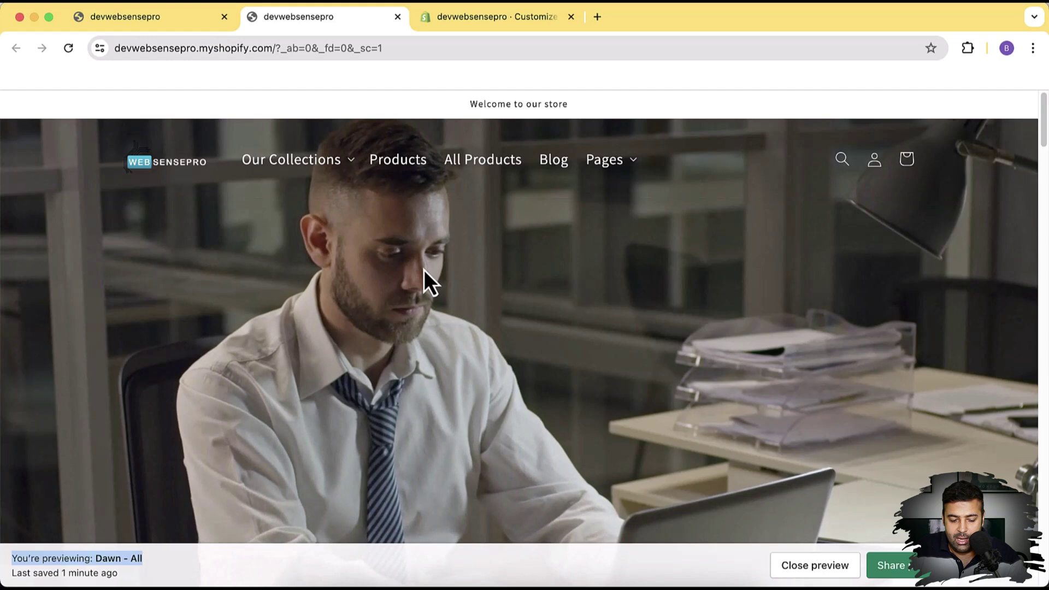
right_click(358, 284)
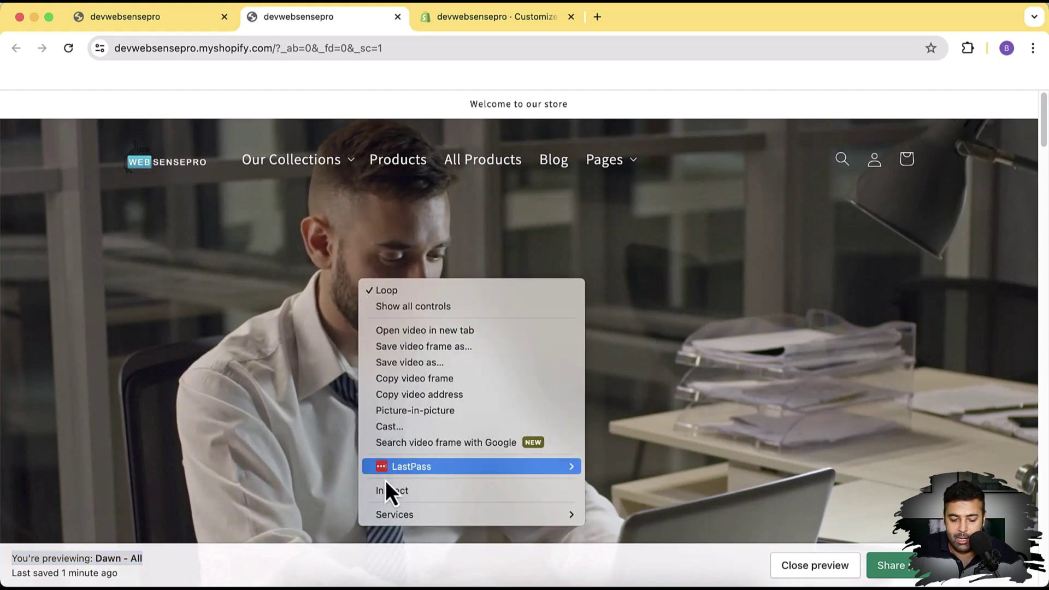
left_click(397, 492)
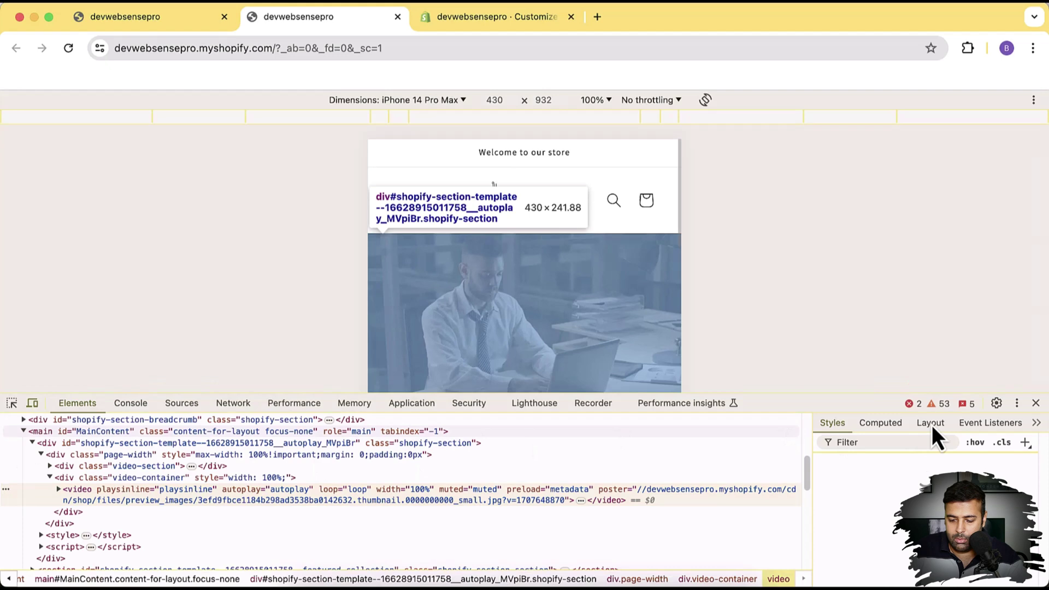
left_click(1016, 404)
left_click(1029, 427)
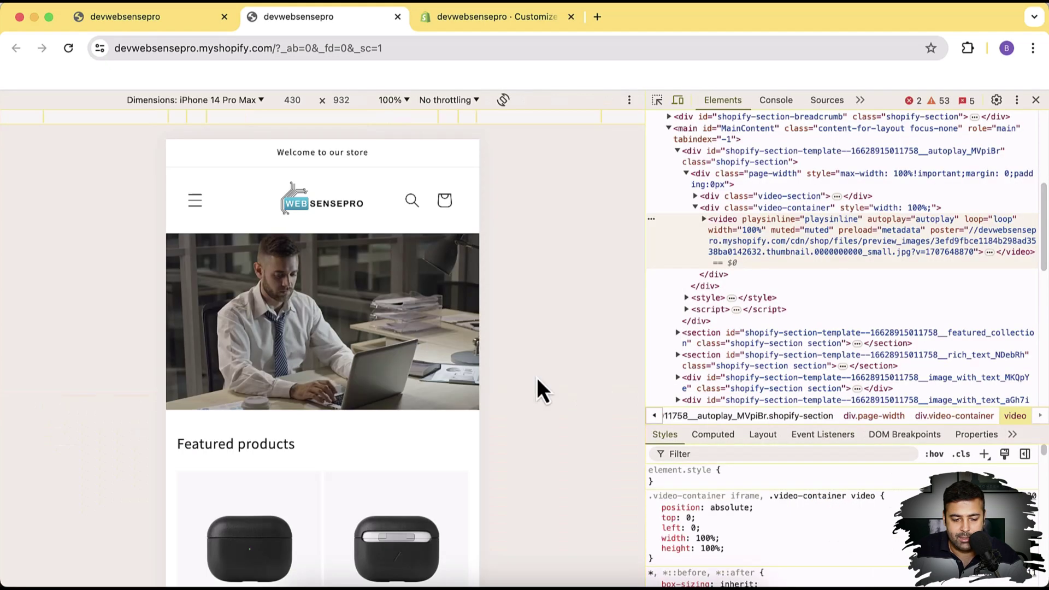
Toggle the mobile menu drawer open and closed, then close the developer tools.
left_click(195, 203)
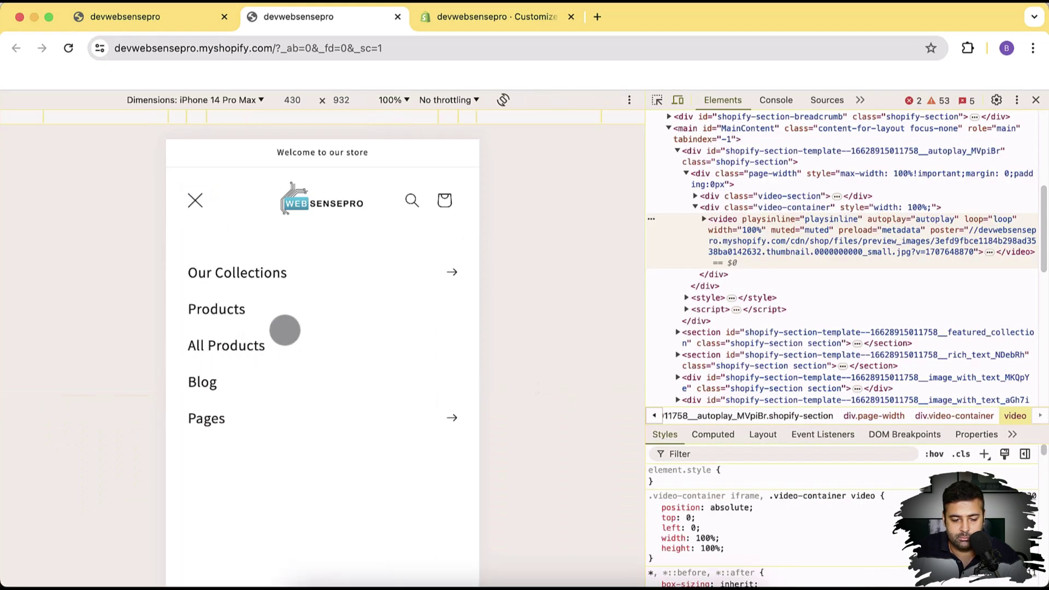
left_click(194, 203)
left_click(195, 203)
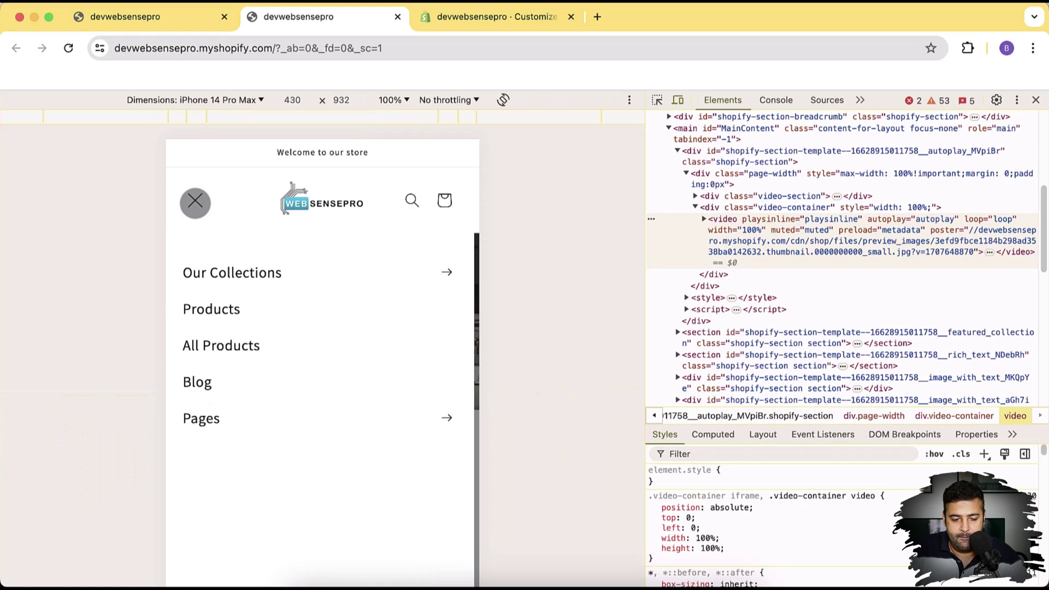
left_click(194, 202)
left_click(1036, 100)
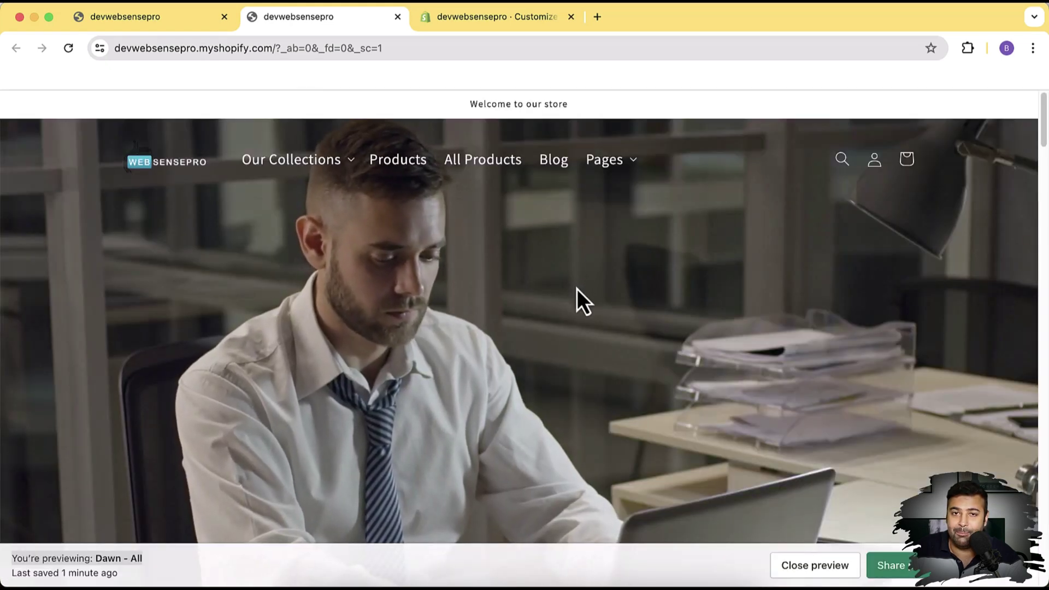
Compare header menu link sizes between the two store tabs.
left_click(132, 22)
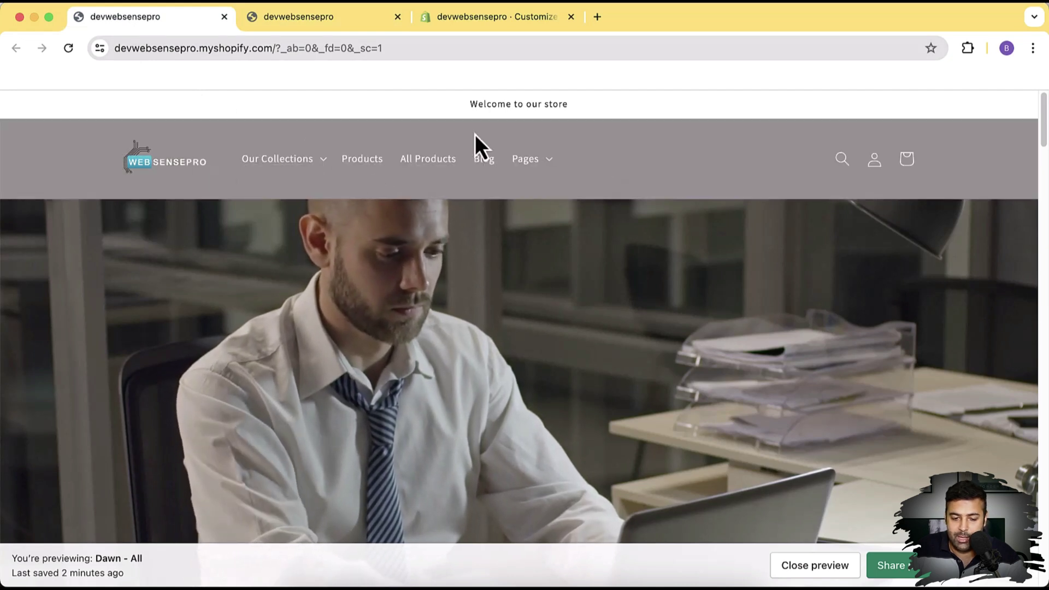
left_click(322, 21)
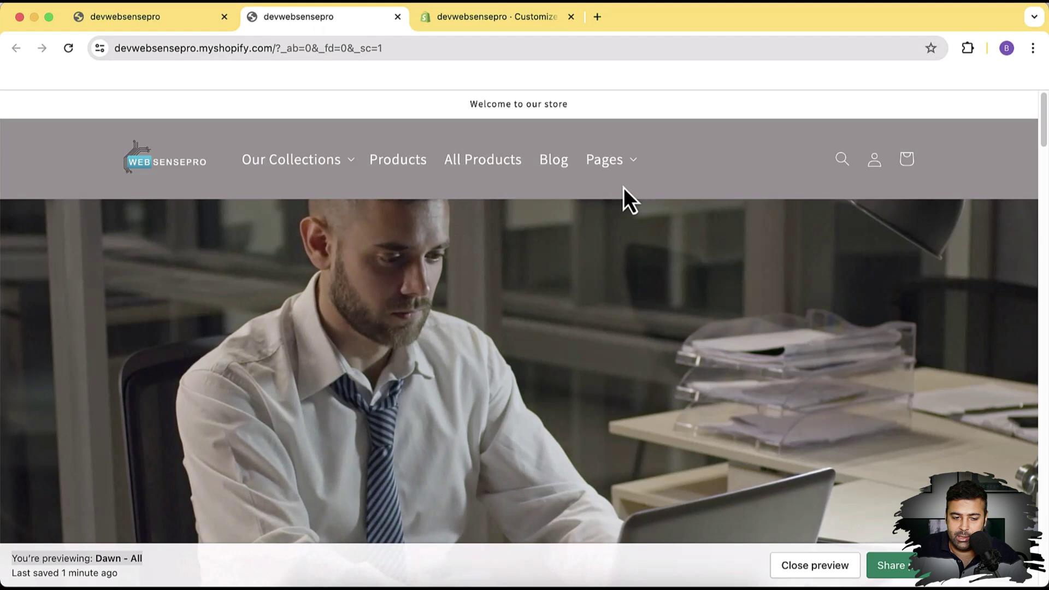
left_click(178, 31)
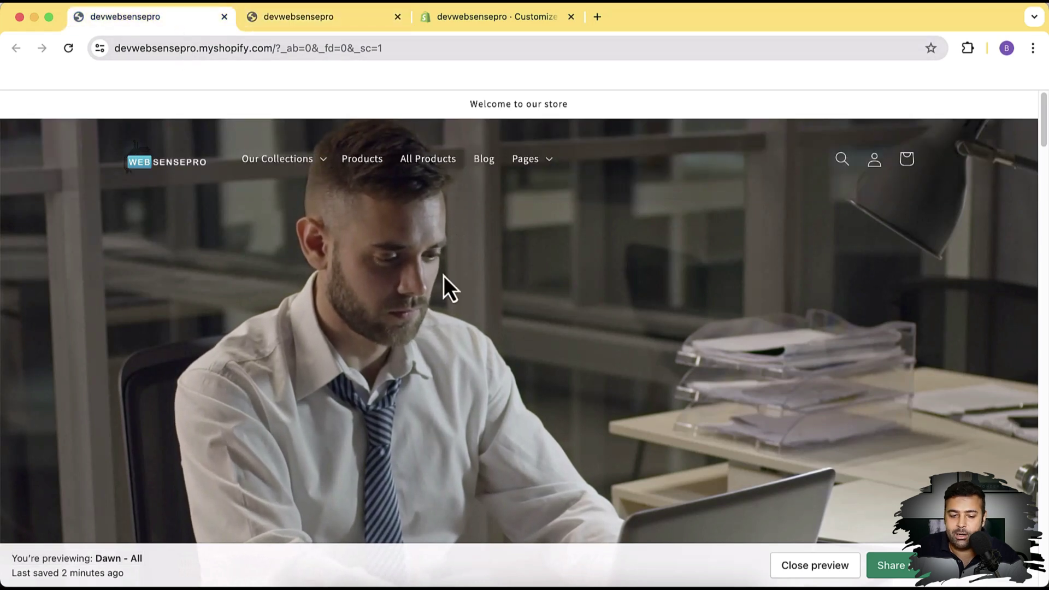
right_click(467, 280)
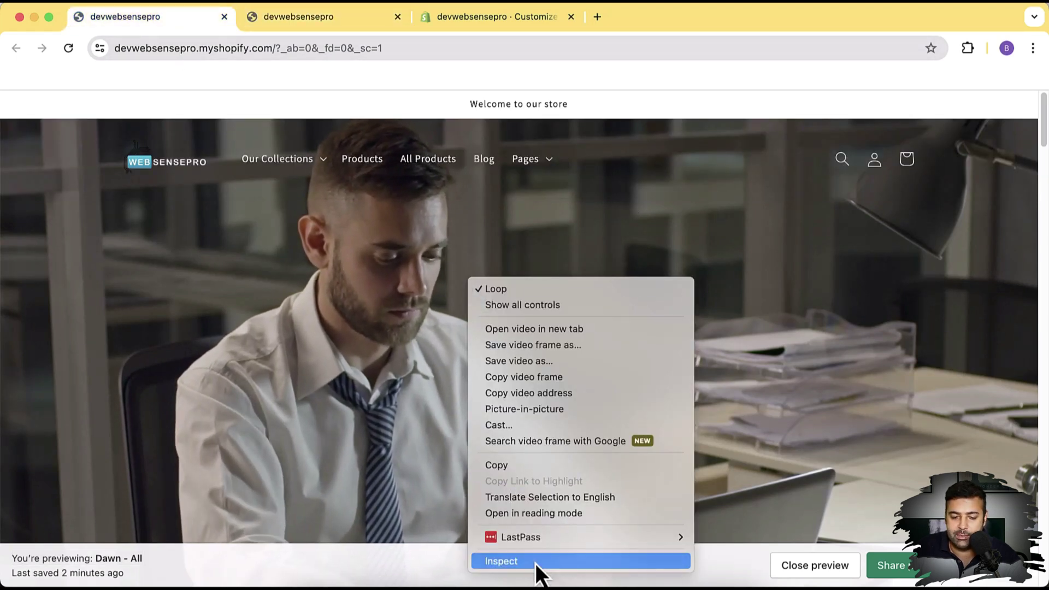
key("Escape")
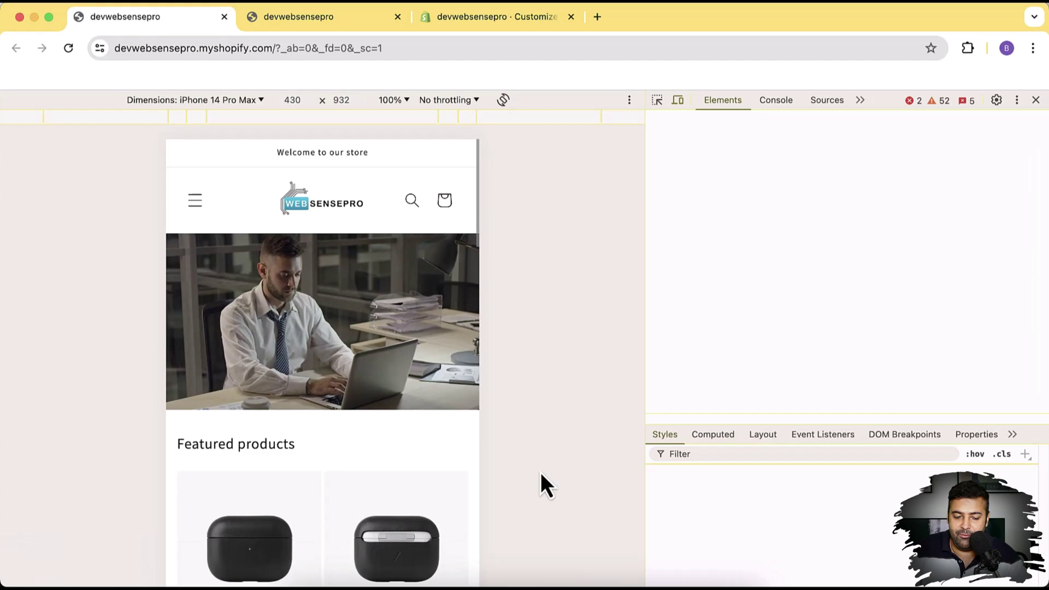
left_click(298, 24)
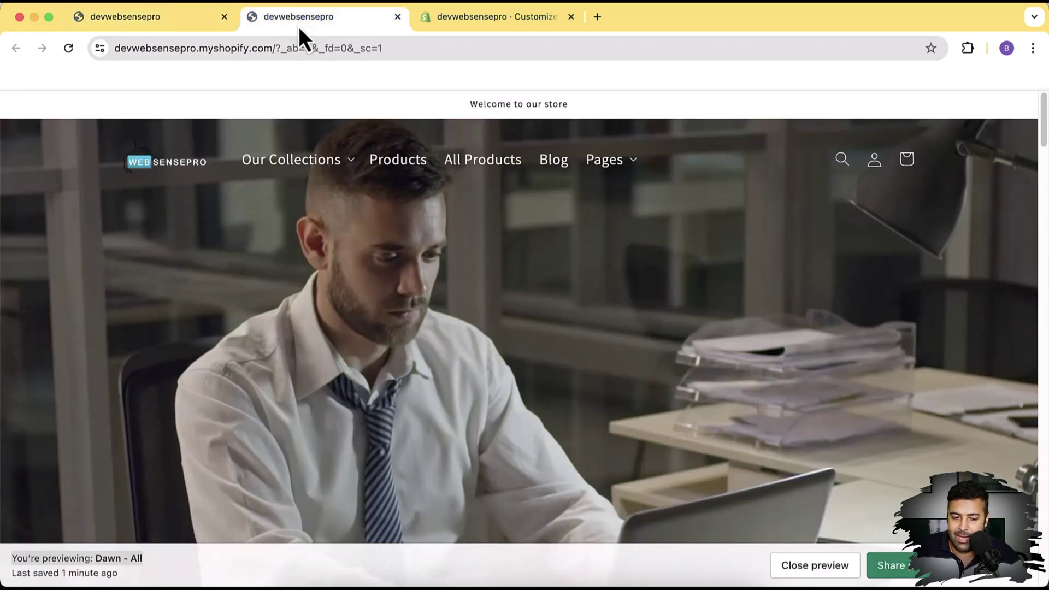
right_click(432, 244)
In iPhone 14 Pro Max view, open the mobile menu drawer on both store tabs.
left_click(491, 453)
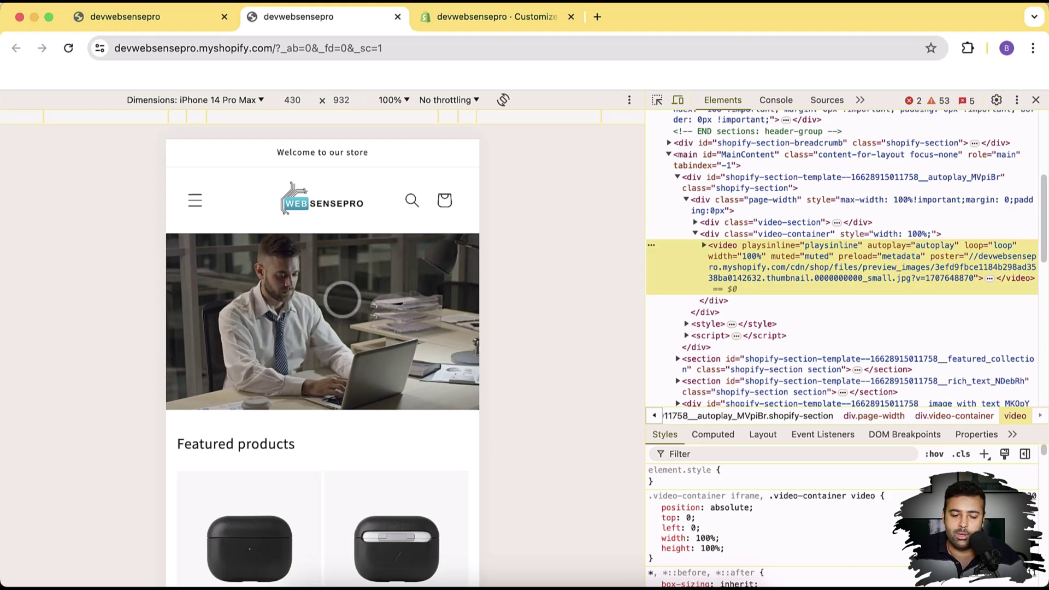
left_click(194, 208)
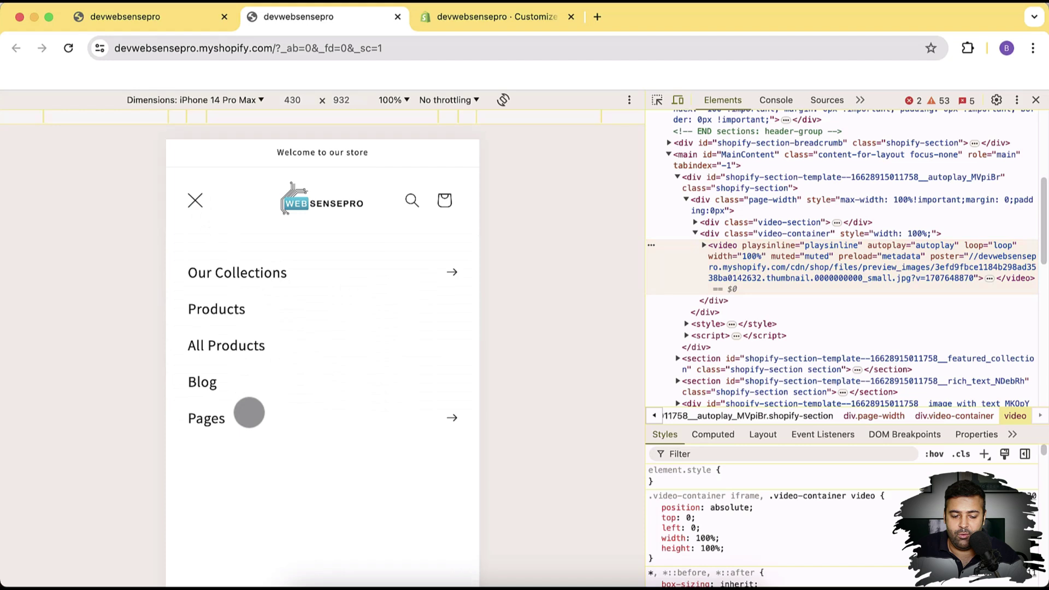
left_click(164, 24)
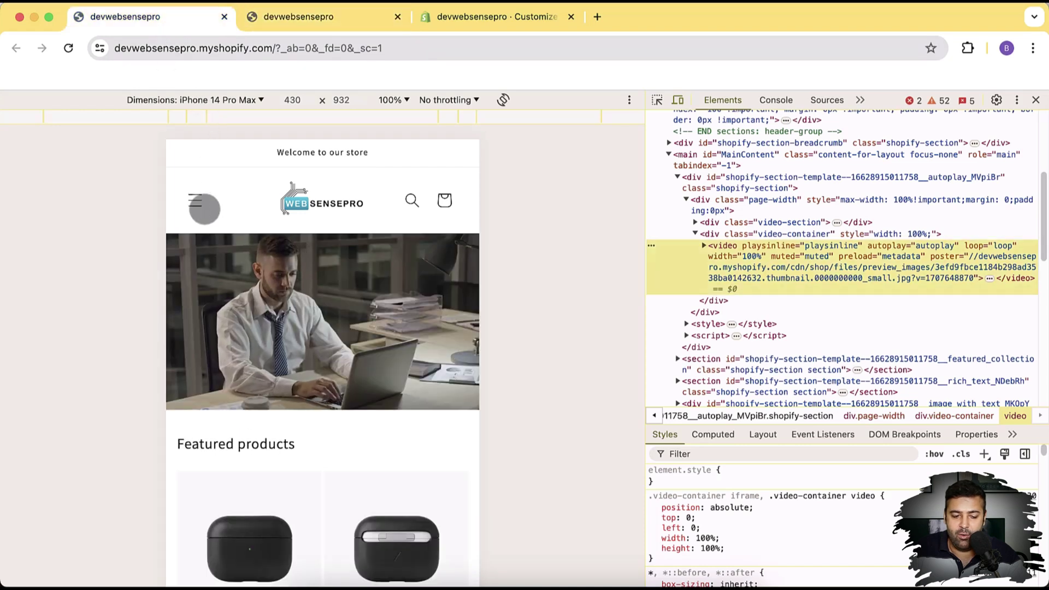
left_click(188, 206)
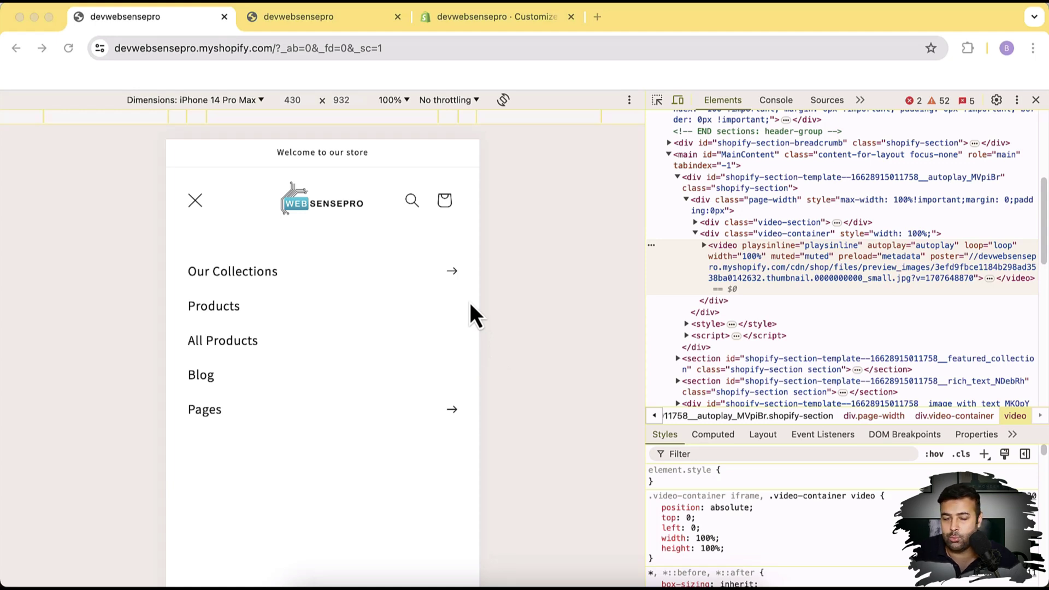
Restore the other preview to desktop width and expand the Our Collections dropdown.
left_click(338, 18)
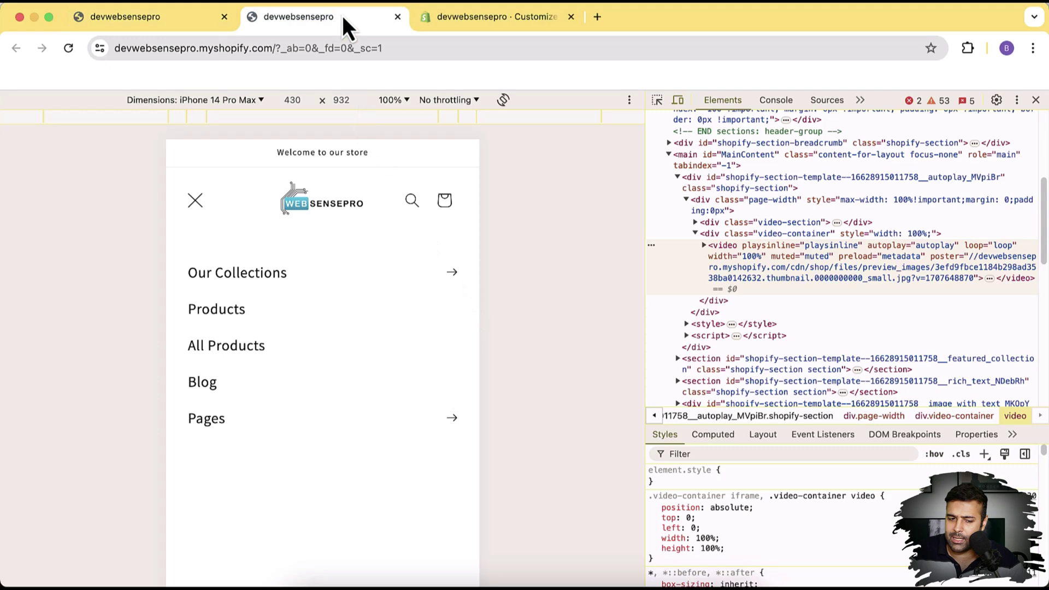
left_click(1036, 100)
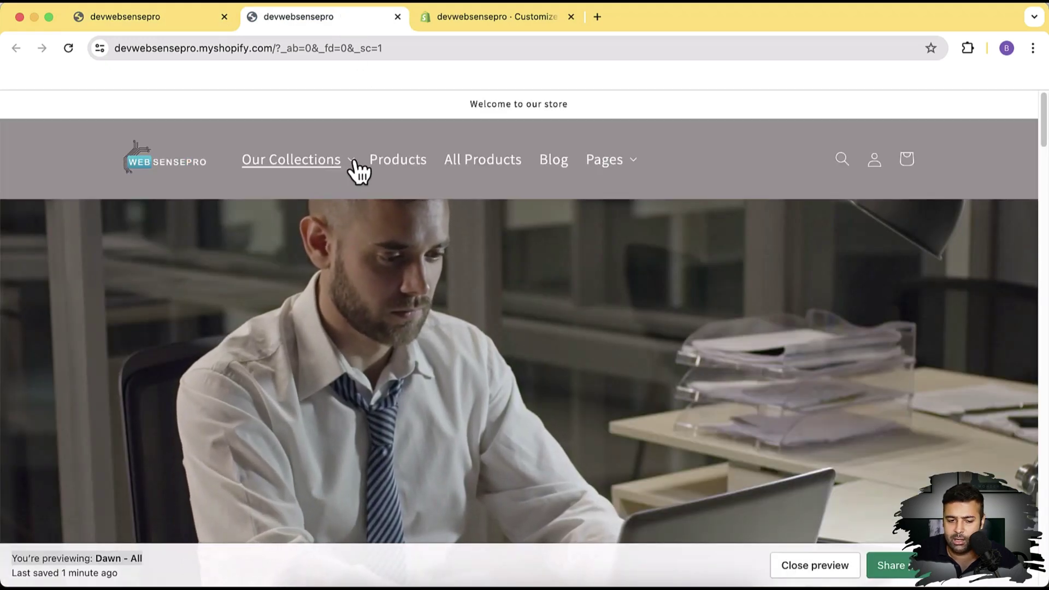
left_click(348, 167)
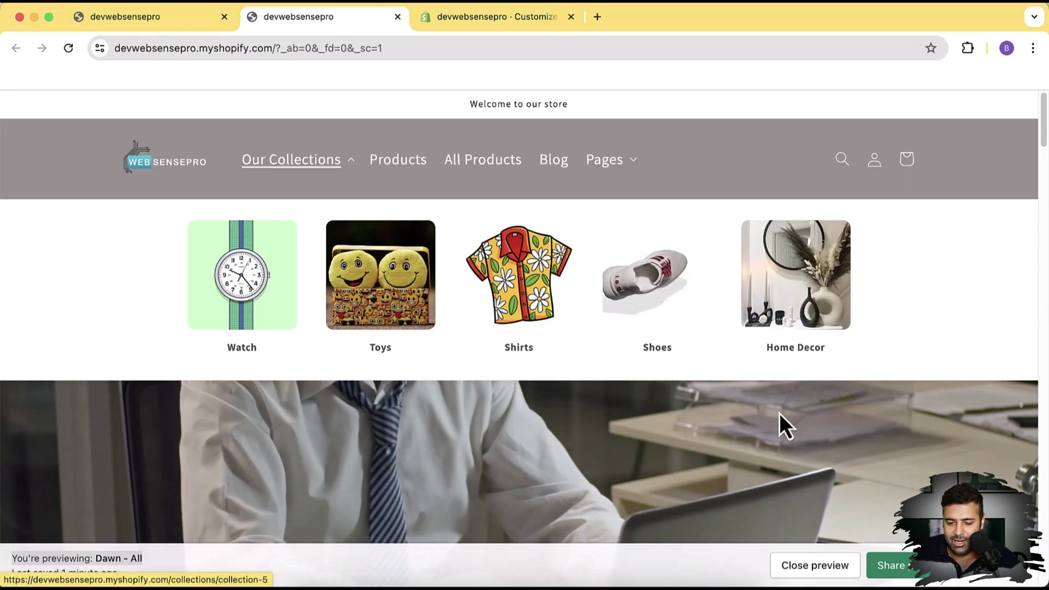
scroll(782, 418, "down", 5)
scroll(732, 268, "up", 5)
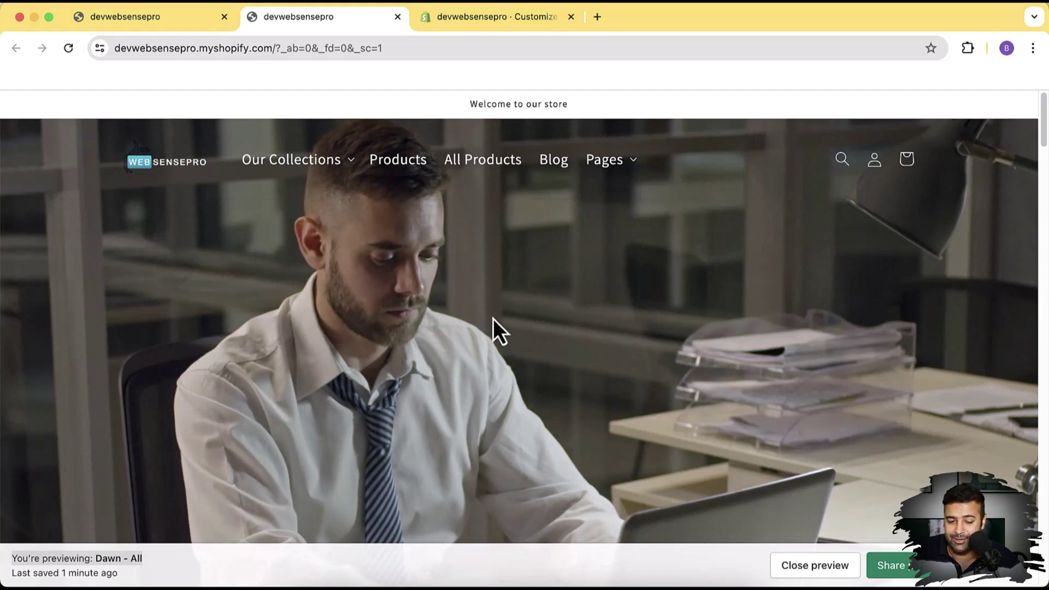
scroll(543, 225, "down", 3)
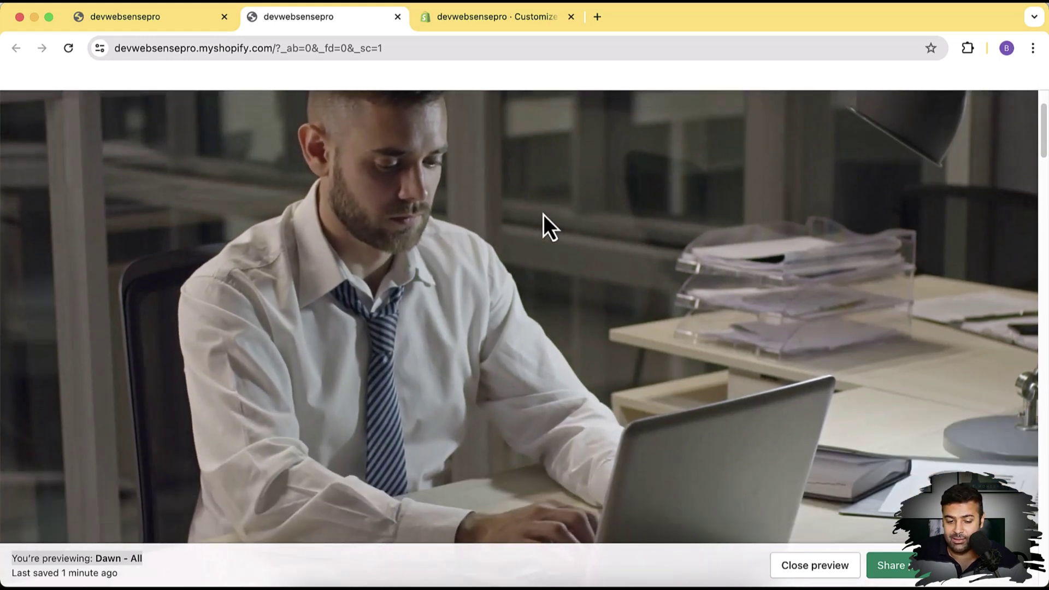
scroll(469, 399, "up", 3)
scroll(567, 338, "down", 1)
scroll(567, 350, "down", 2)
scroll(546, 317, "up", 3)
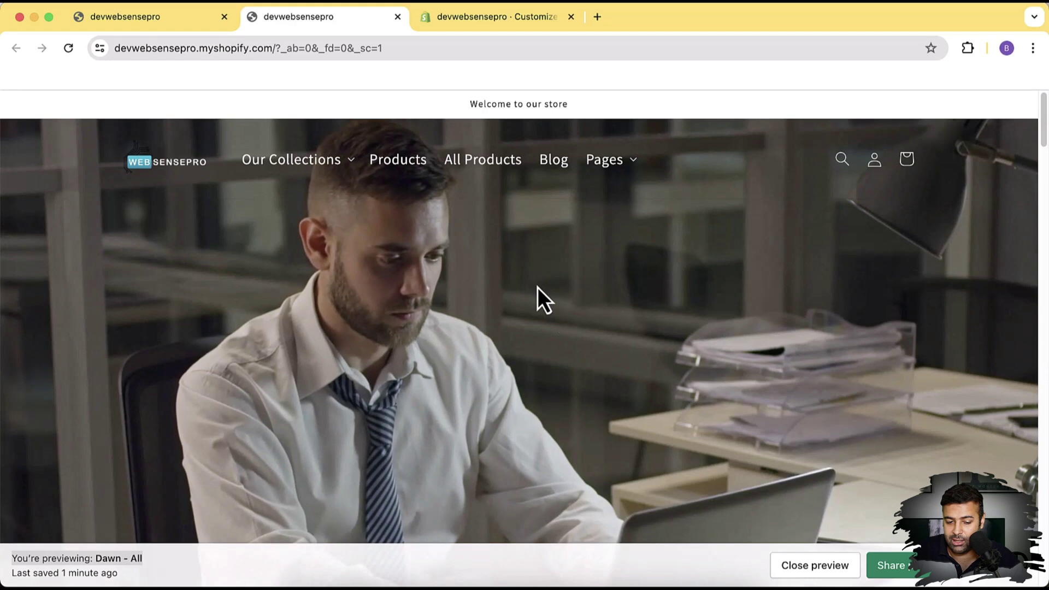
scroll(536, 274, "down", 5)
scroll(537, 249, "up", 5)
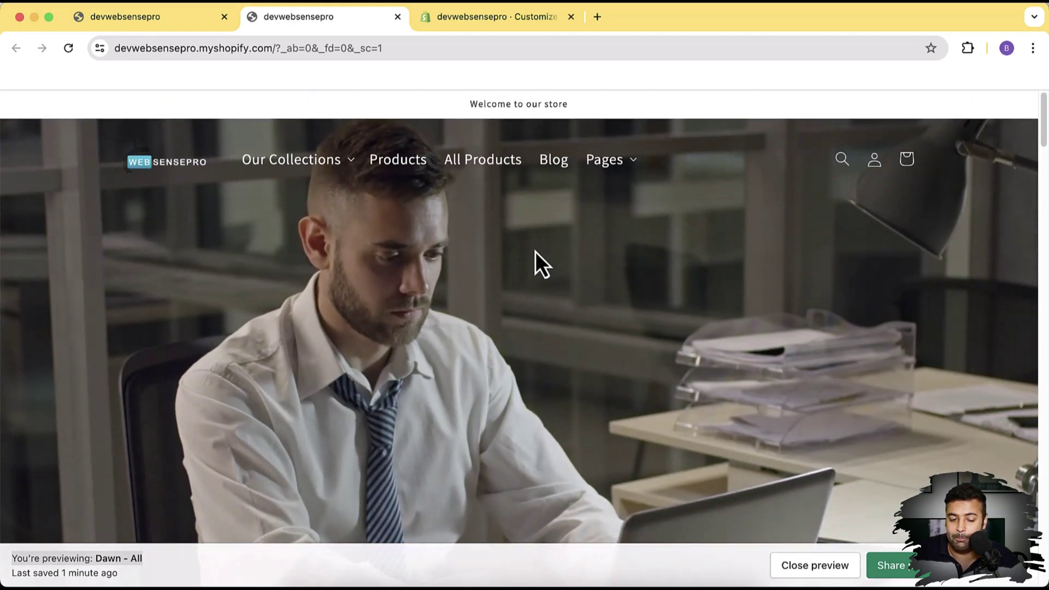
Expand the FAQ items on the home page, then return to the theme editor.
scroll(621, 239, "down", 5)
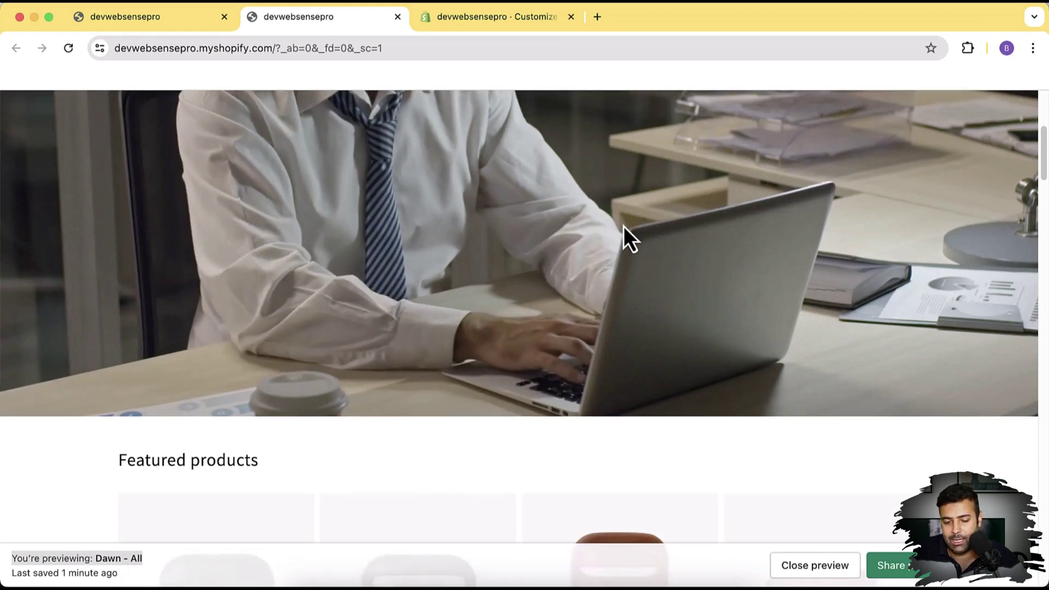
scroll(624, 226, "down", 6)
scroll(627, 196, "down", 4)
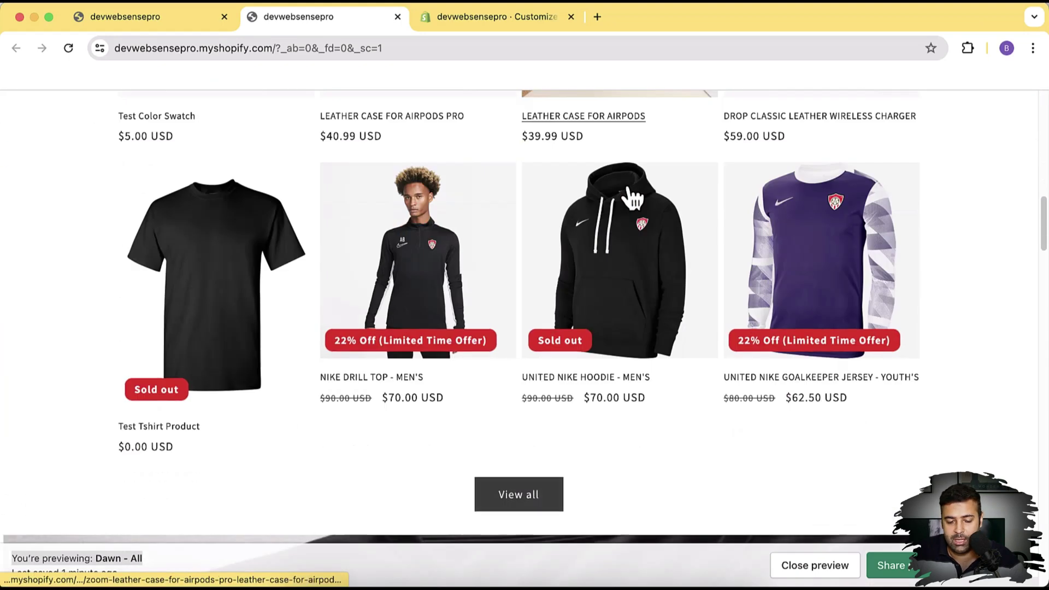
scroll(826, 203, "down", 10)
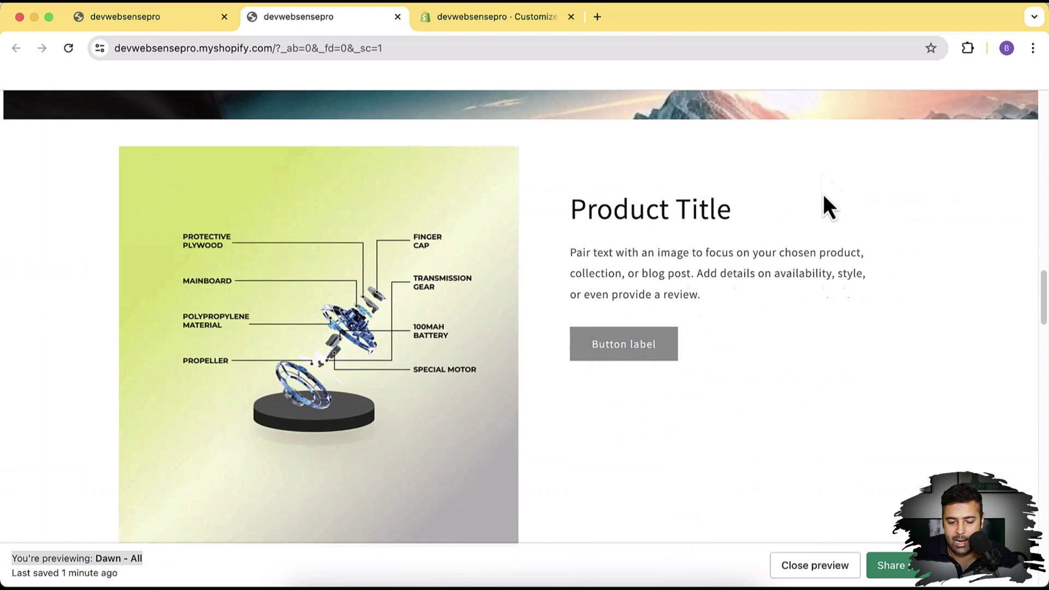
scroll(823, 194, "down", 10)
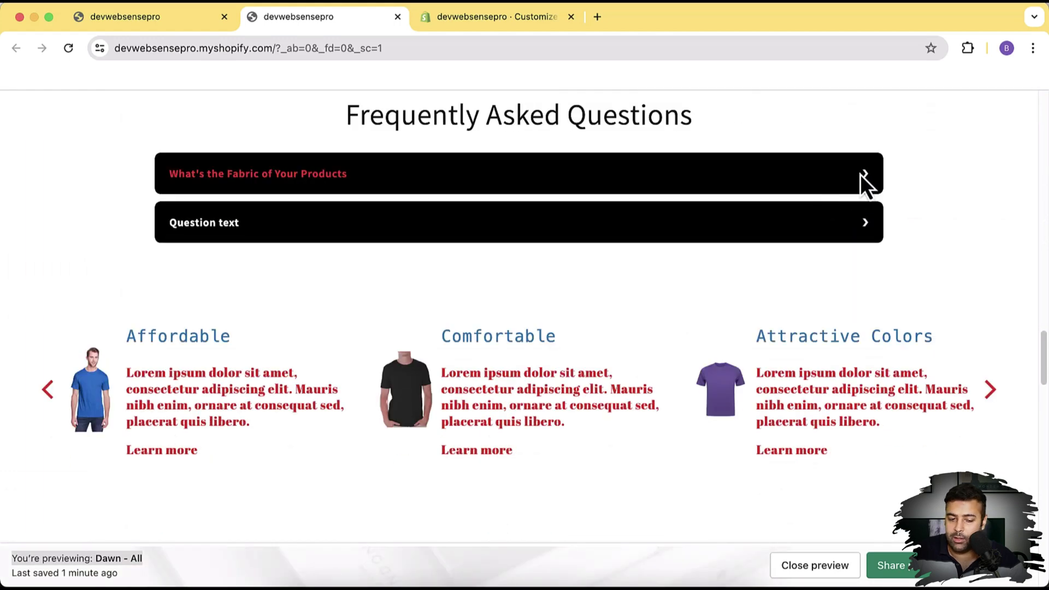
left_click(860, 174)
left_click(861, 176)
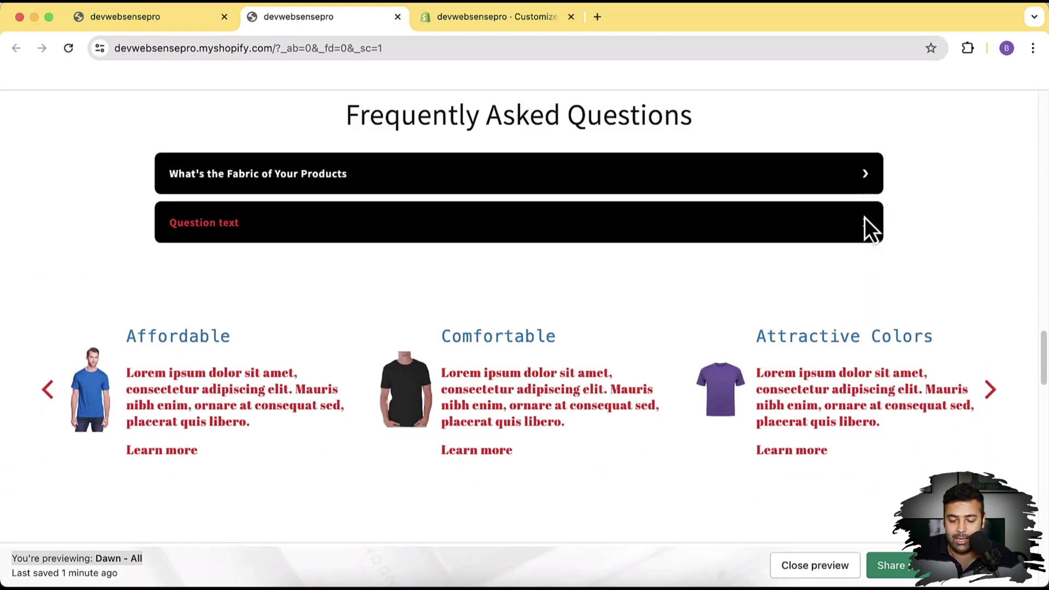
left_click(864, 217)
scroll(927, 221, "down", 10)
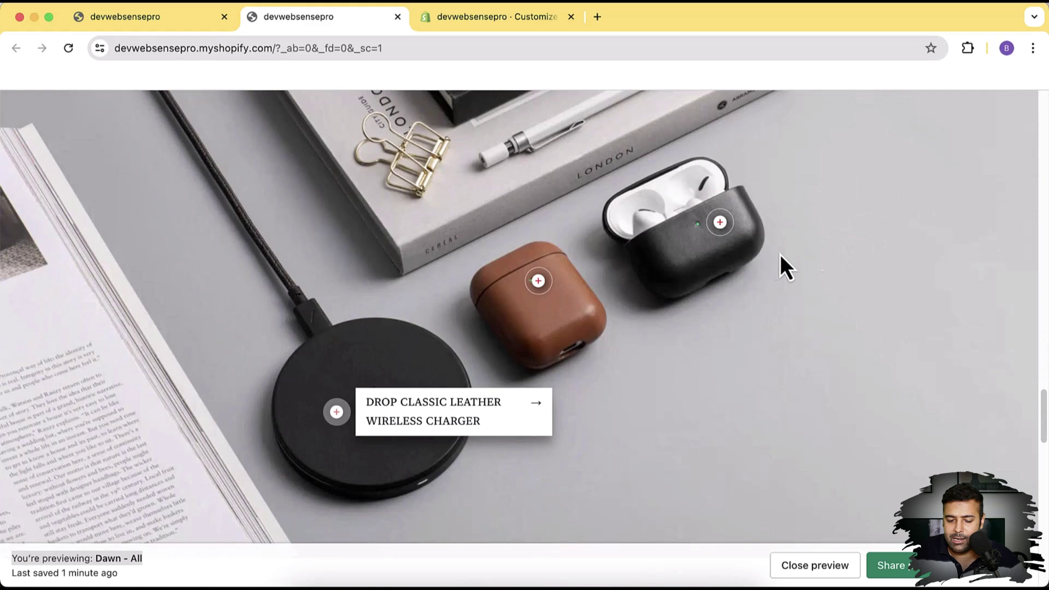
scroll(780, 254, "down", 10)
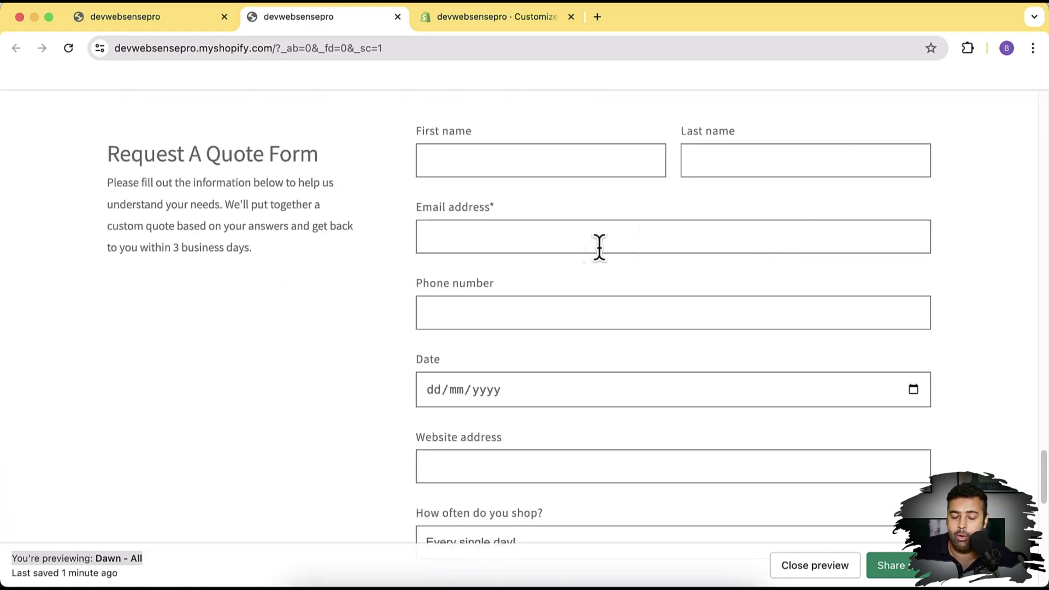
scroll(596, 246, "up", 15)
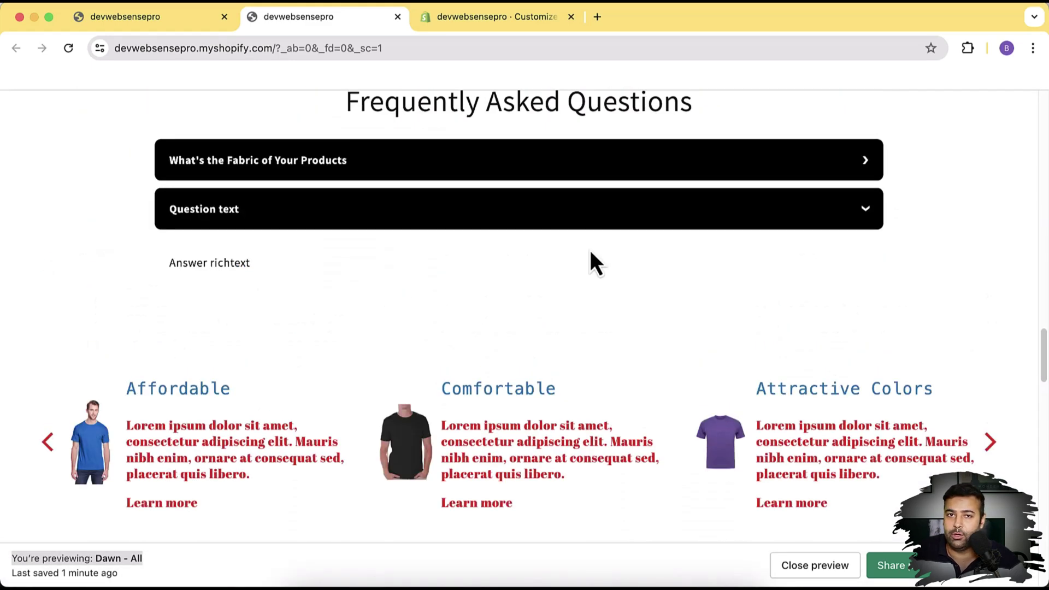
scroll(576, 248, "up", 10)
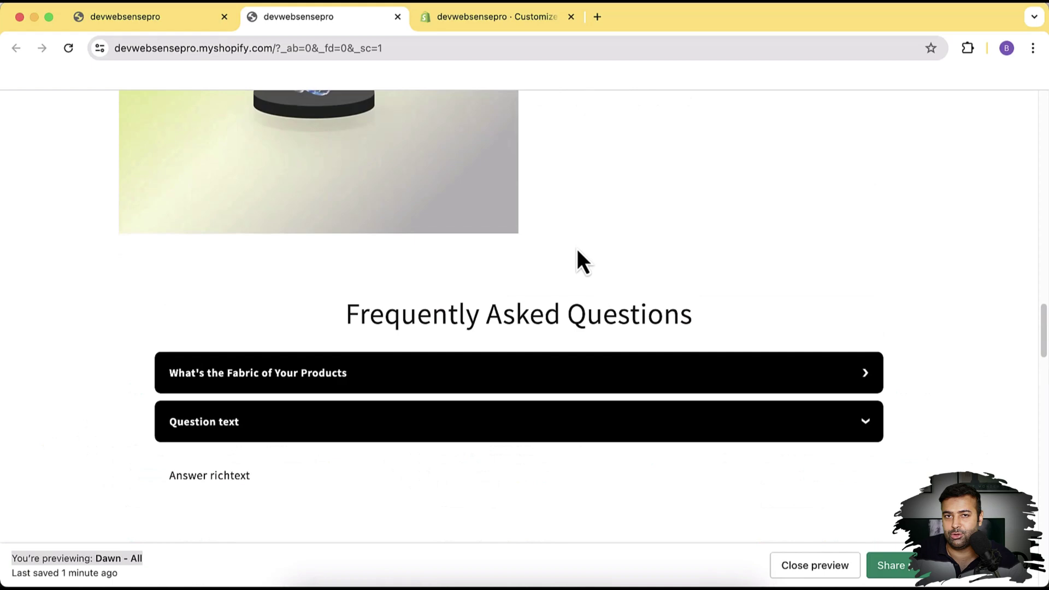
scroll(574, 245, "up", 15)
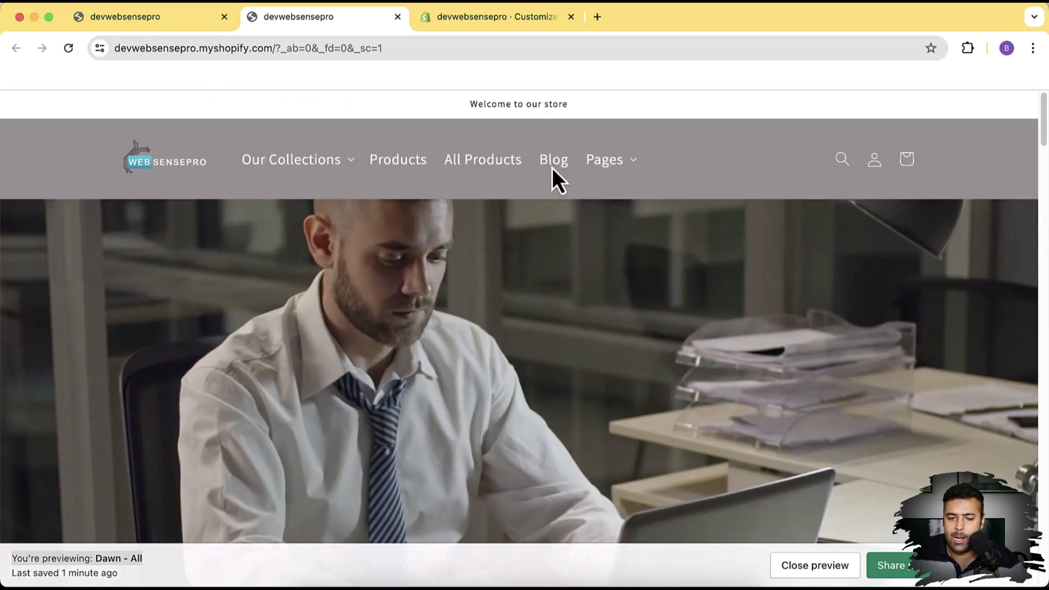
left_click(491, 31)
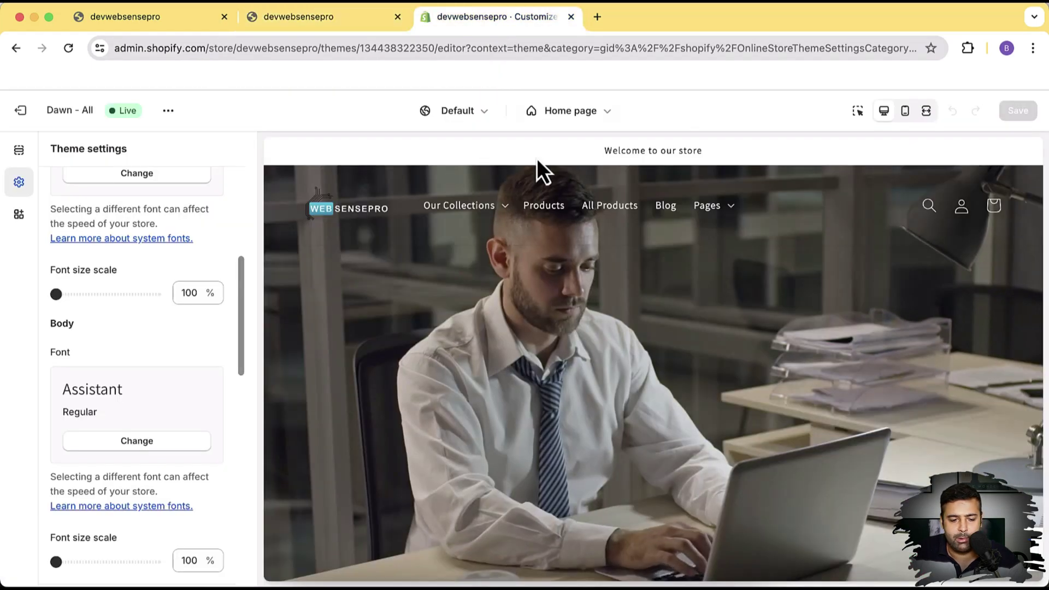
Exit the editor and add a fresh Dawn 15.0.0 theme from Popular free themes.
left_click(21, 110)
scroll(940, 240, "down", 10)
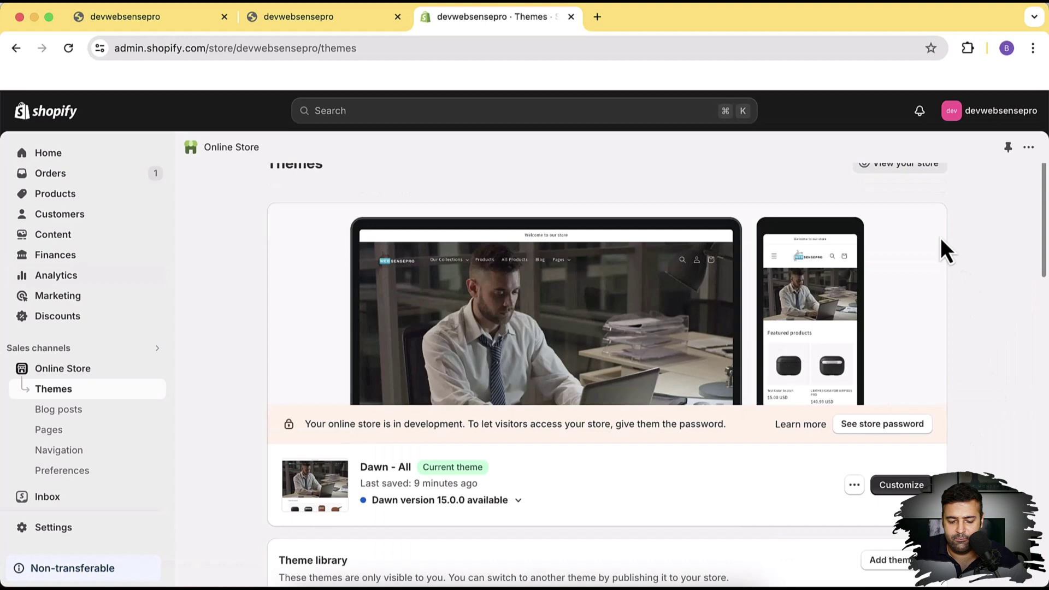
scroll(940, 243, "down", 5)
scroll(954, 295, "up", 2)
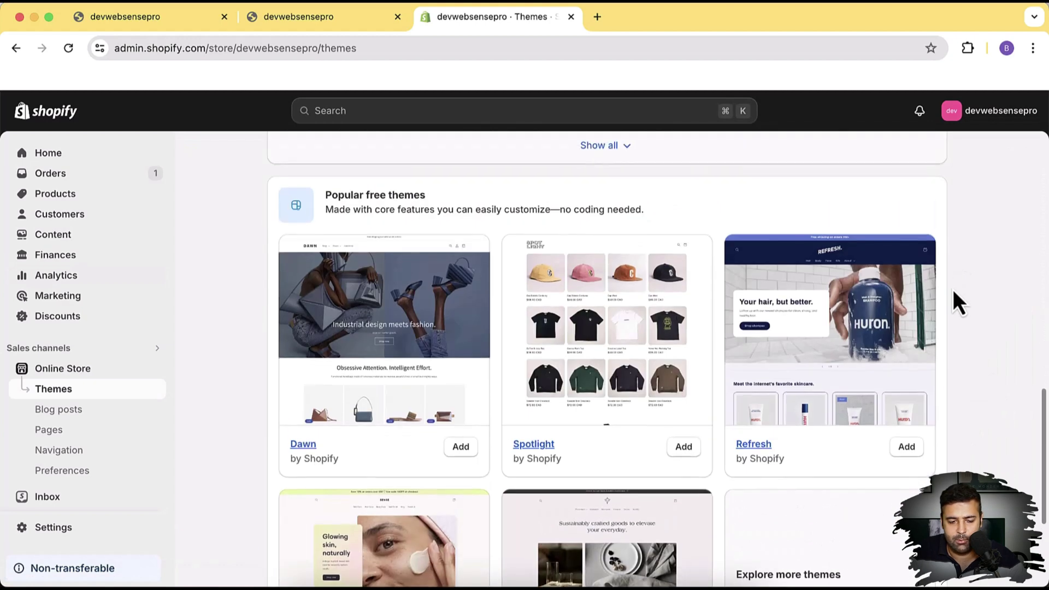
scroll(953, 290, "down", 1)
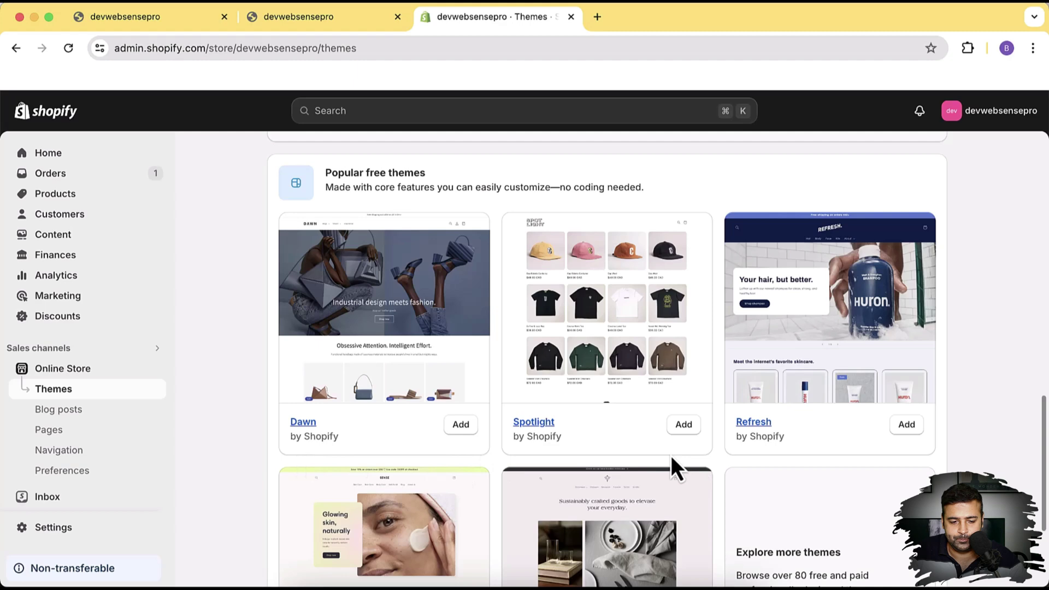
scroll(888, 481, "up", 4)
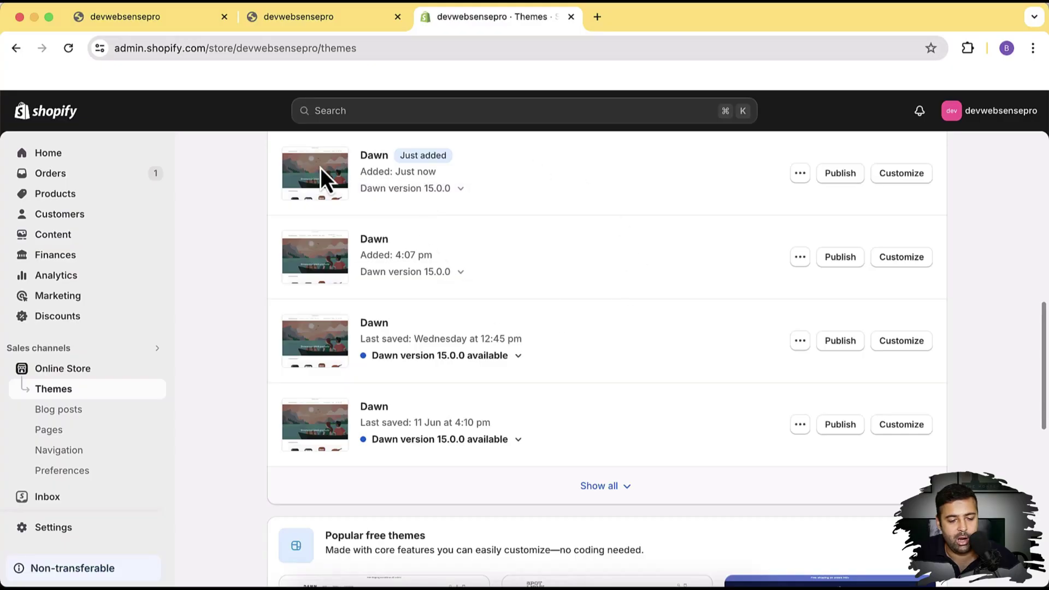
Publish the just-added Dawn theme, replacing the current theme.
scroll(674, 312, "up", 2)
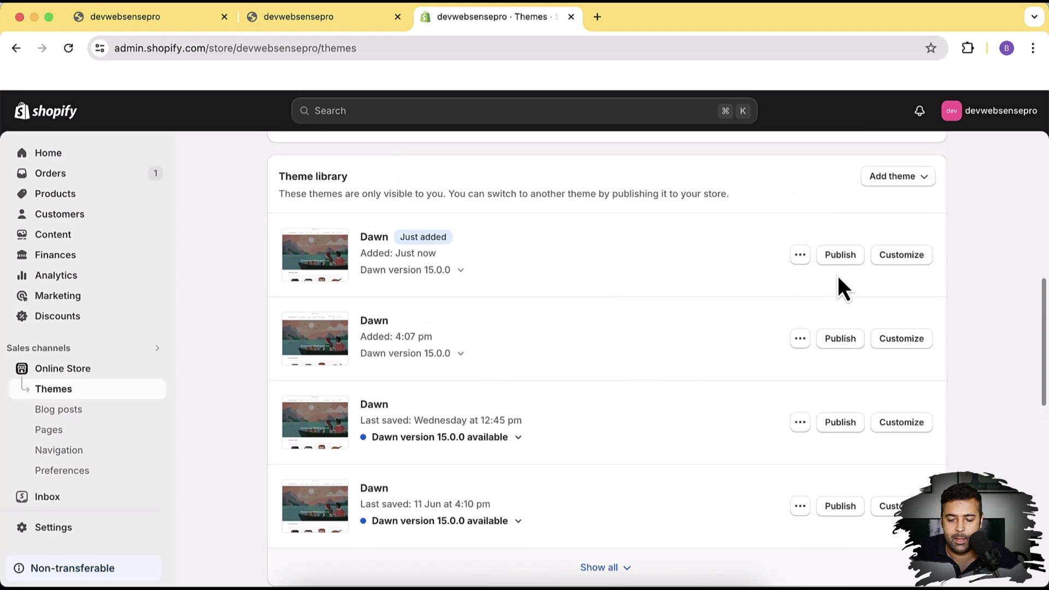
left_click(840, 256)
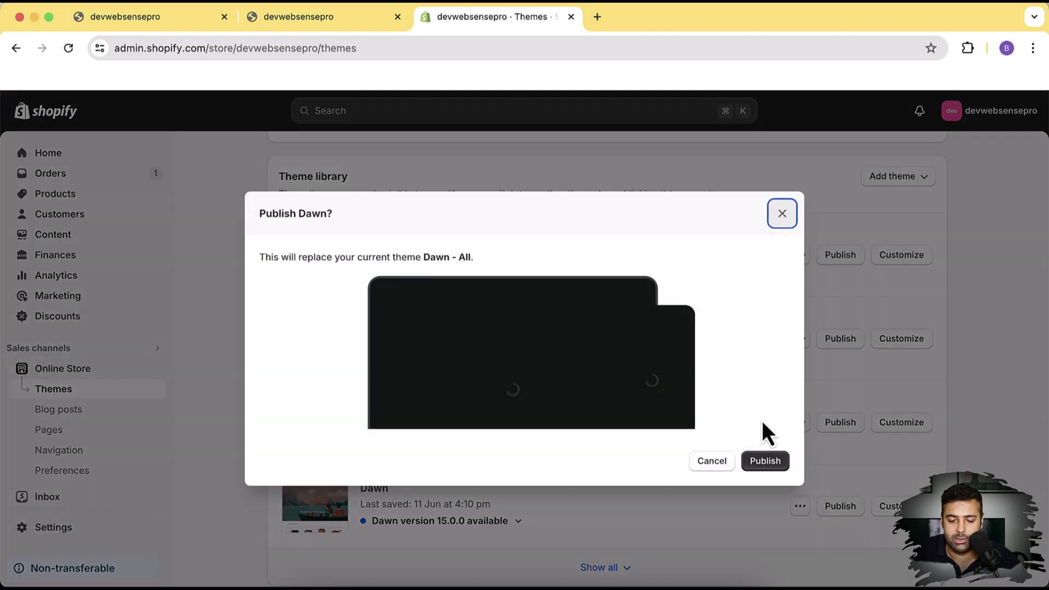
left_click(771, 465)
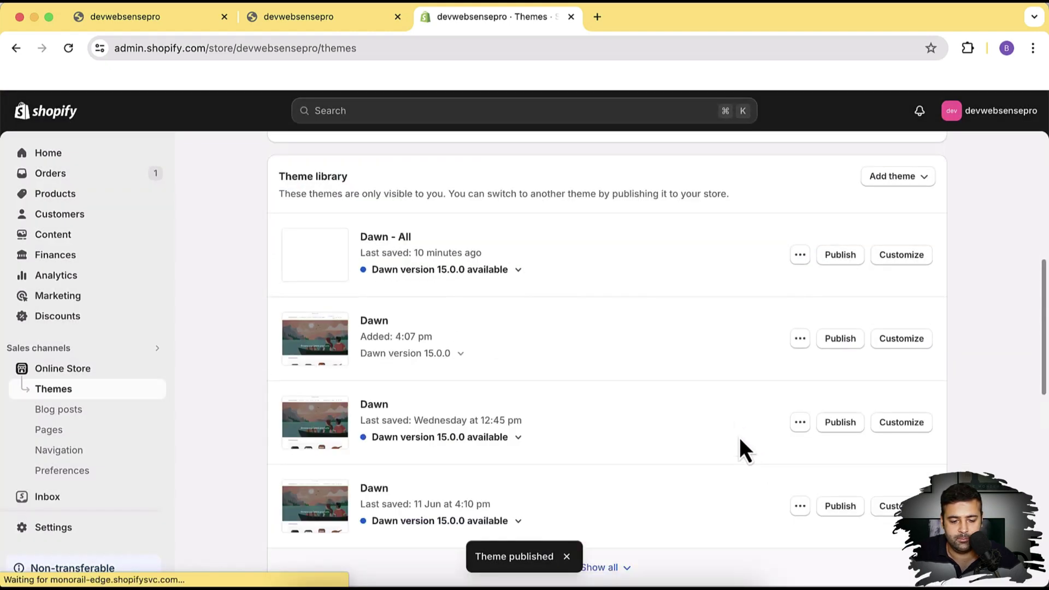
Close the old storefront tabs, keeping the Dawn preview and Themes tabs.
scroll(706, 439, "up", 5)
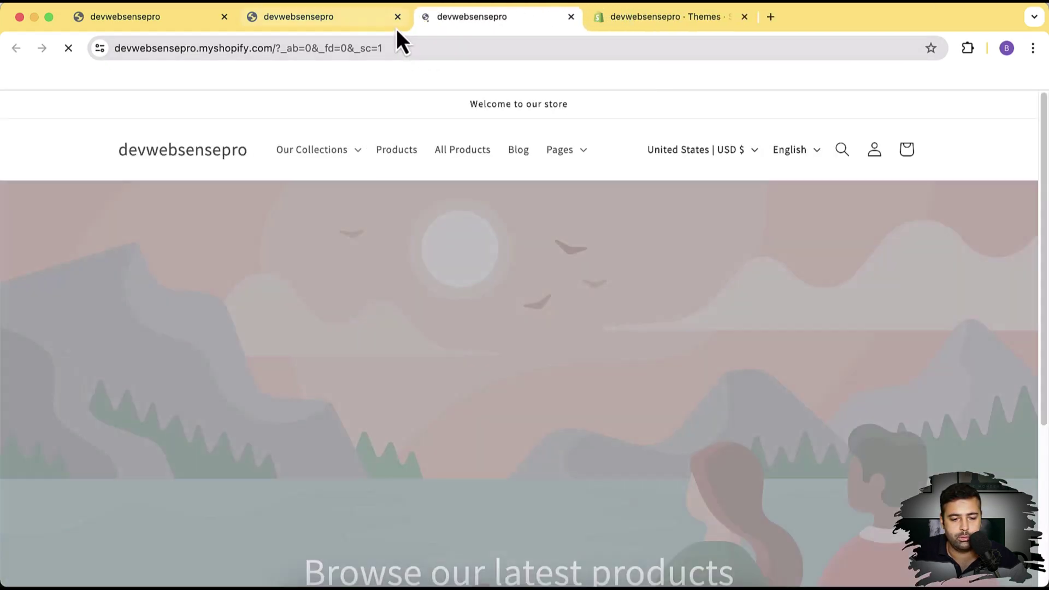
key("super+w")
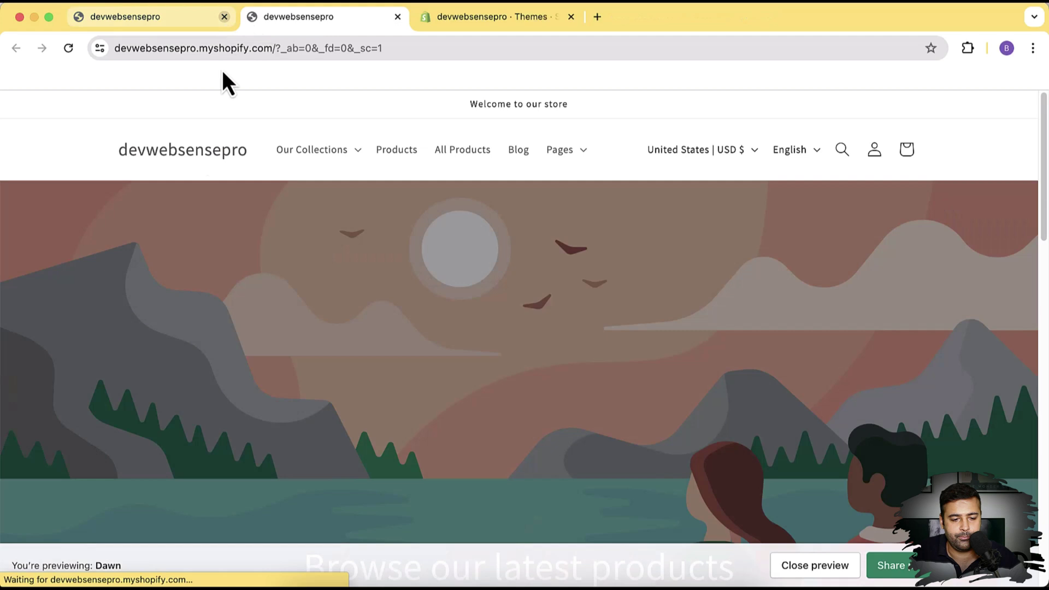
left_click(224, 17)
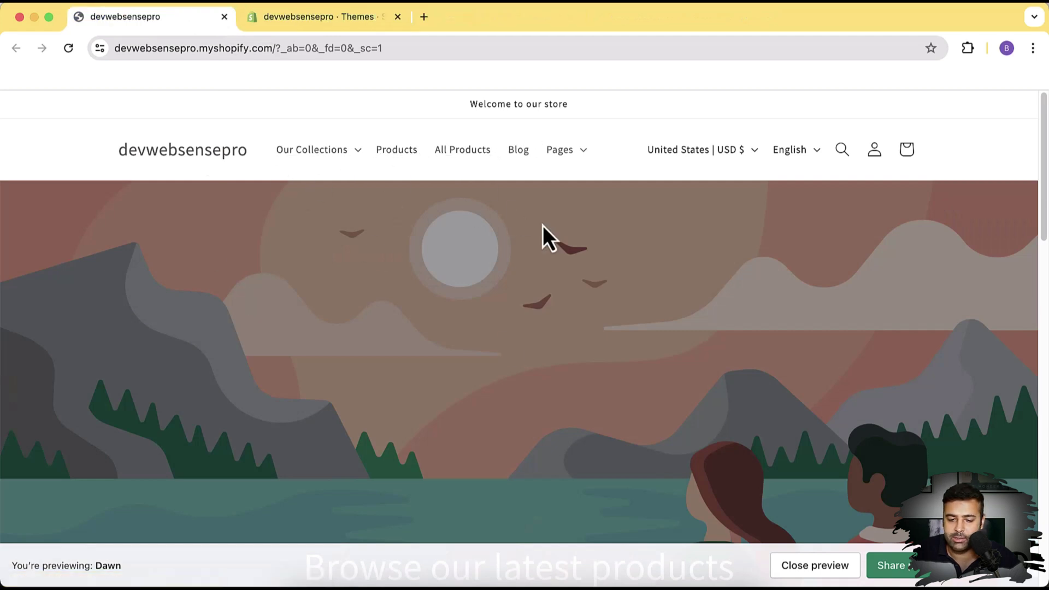
Inspect the Our Collections link, dock DevTools at the bottom, and turn off device emulation.
right_click(317, 152)
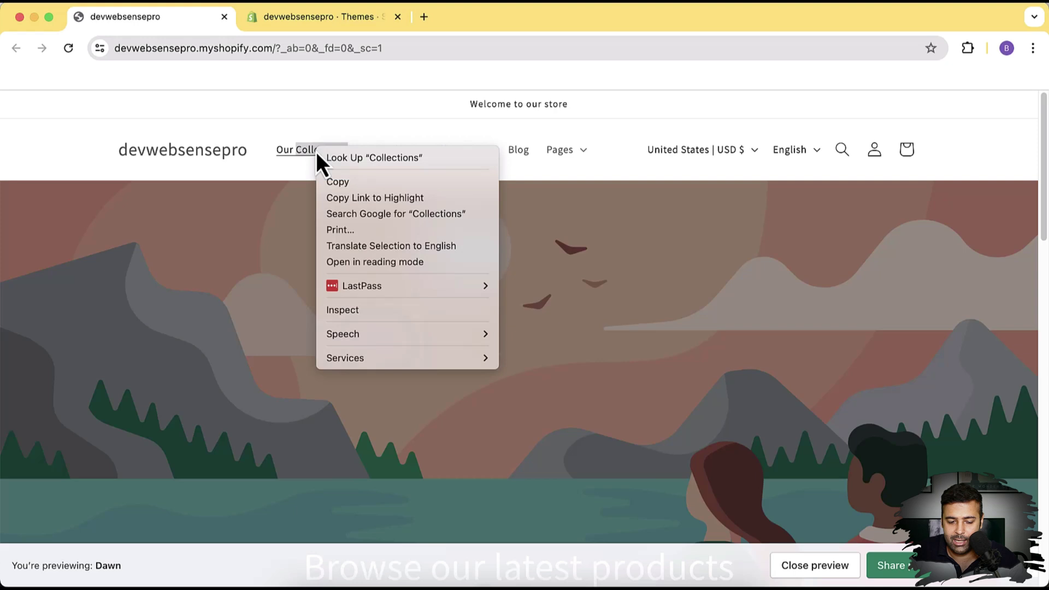
left_click(352, 310)
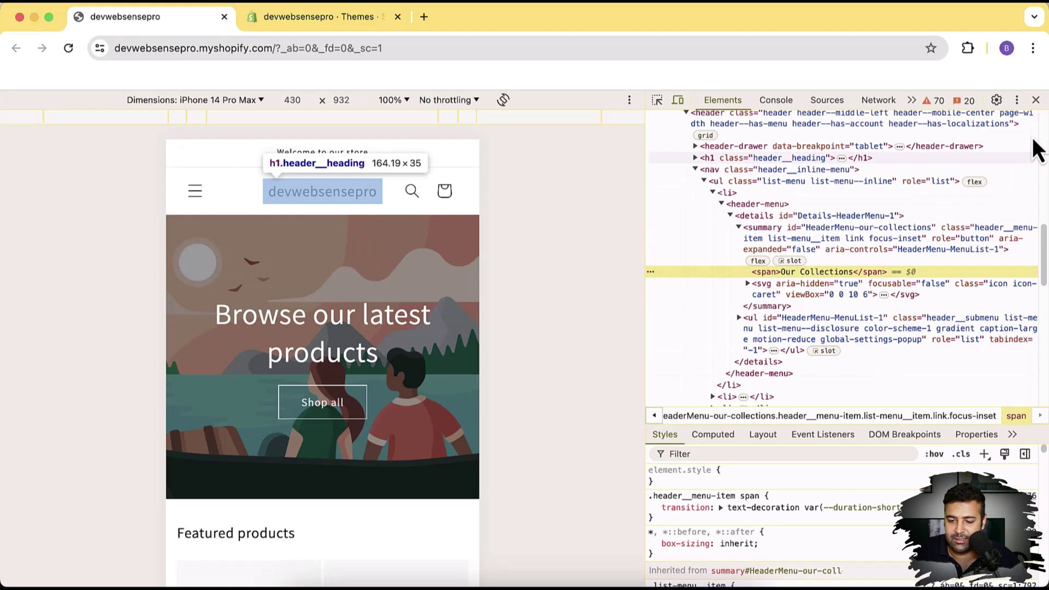
left_click(1016, 100)
left_click(1008, 127)
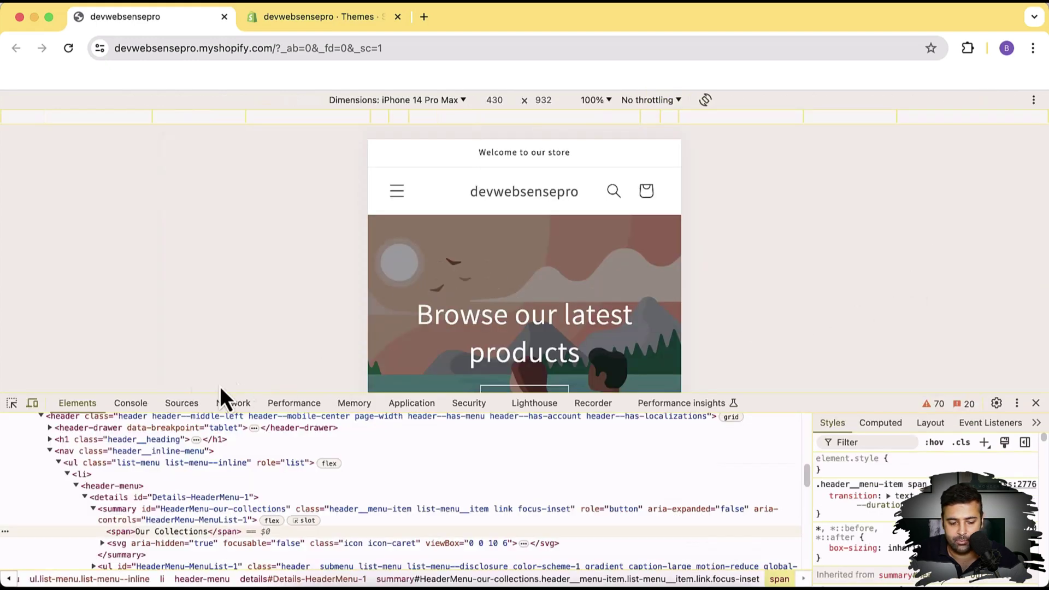
left_click(33, 407)
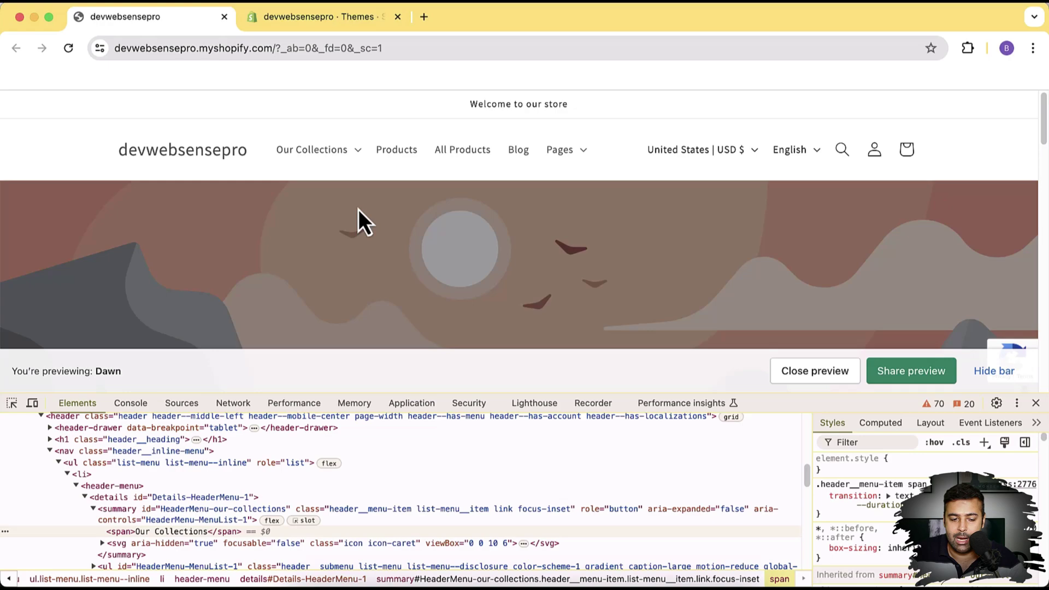
Review the nine-line CSS in VS Code setting header menu and drawer links to 20px.
left_click(525, 582)
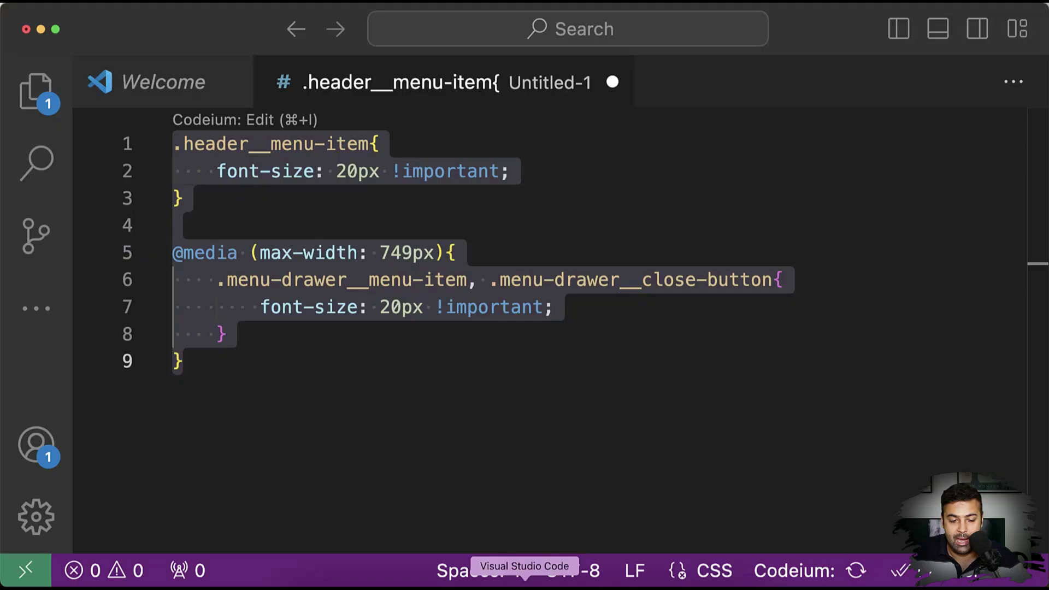
left_click_drag(371, 356, 224, 203)
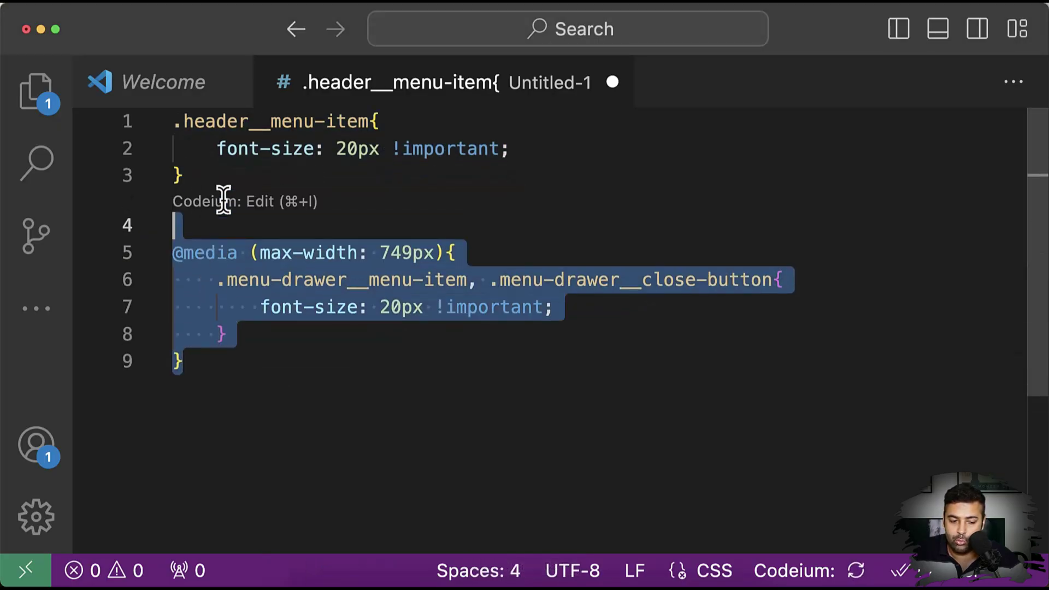
left_click(190, 183)
left_click_drag(246, 349, 164, 121)
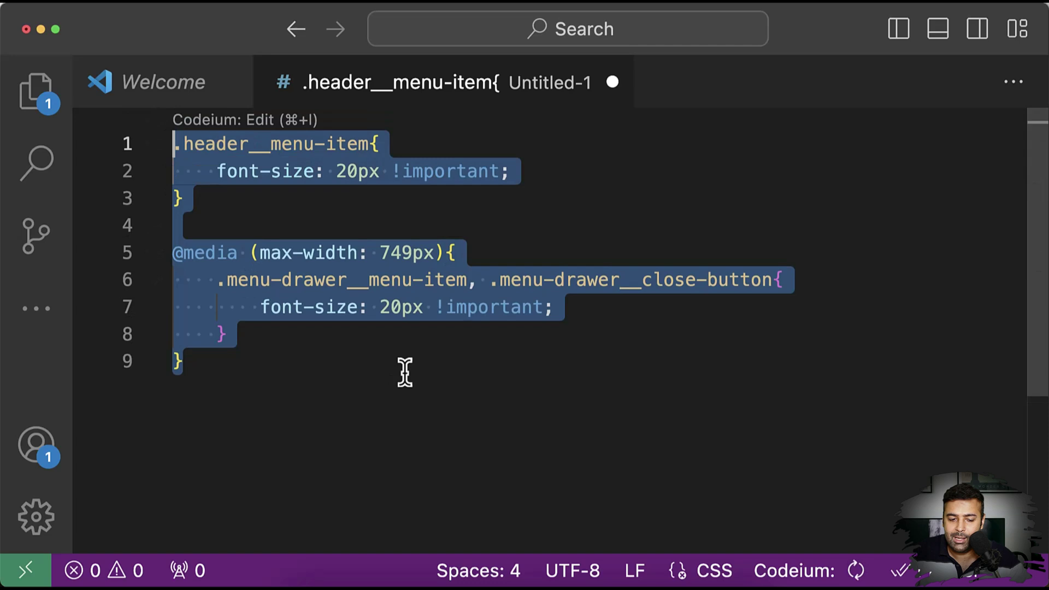
left_click(495, 374)
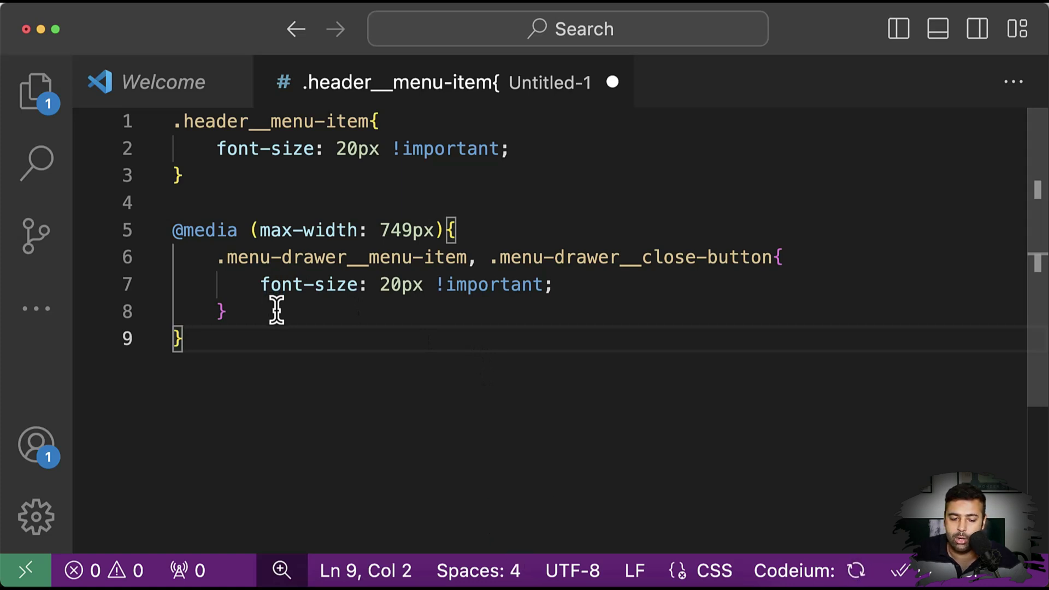
left_click_drag(229, 360, 159, 117)
key("super+c")
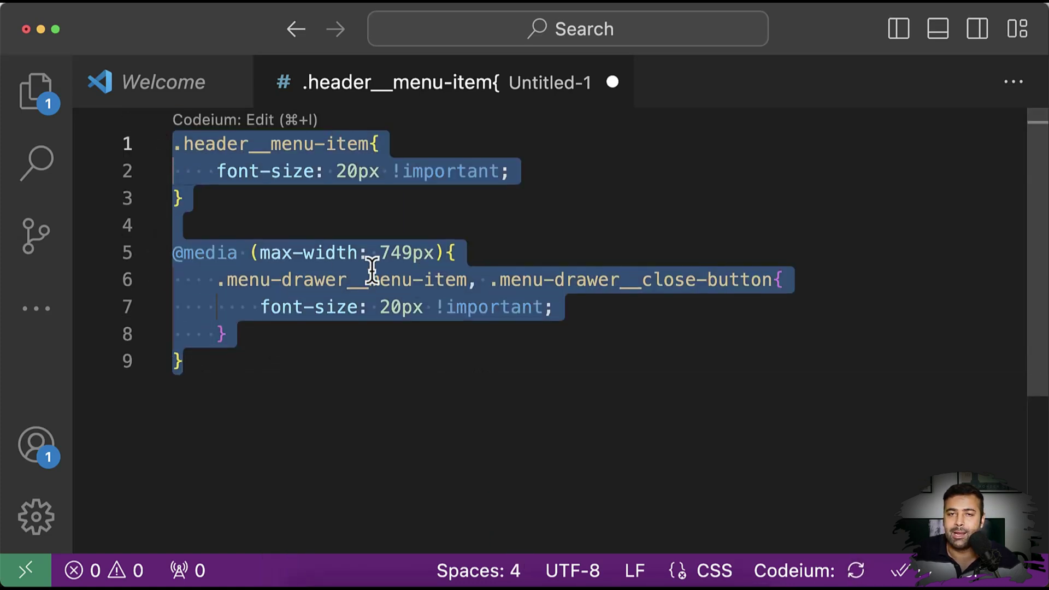
mouse_move(541, 319)
left_click(601, 367)
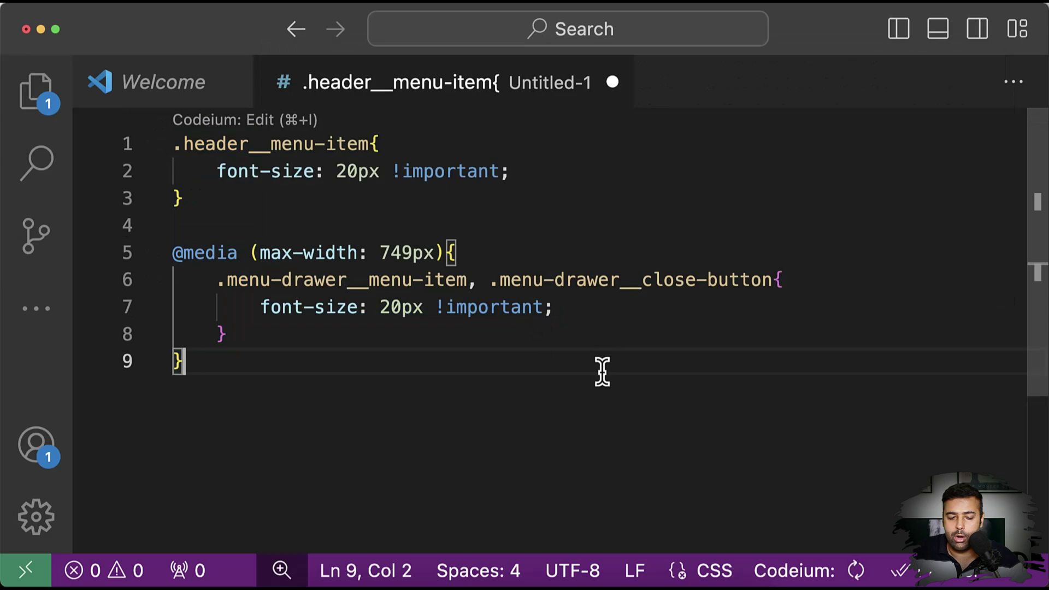
Back in Chrome, close the developer tools and go to the Shopify Themes page.
key("super+Tab")
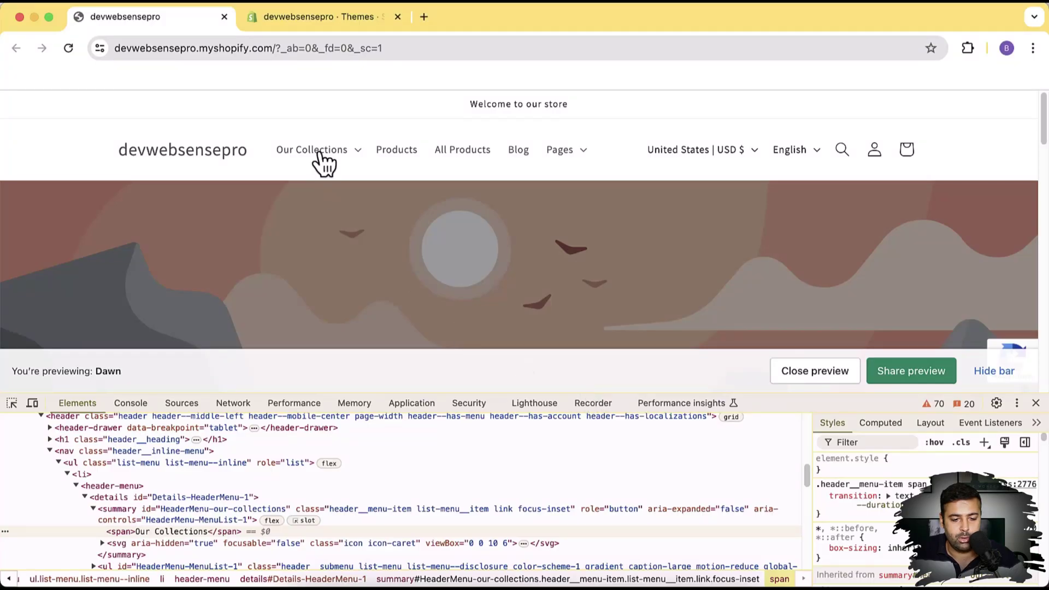
left_click(1035, 403)
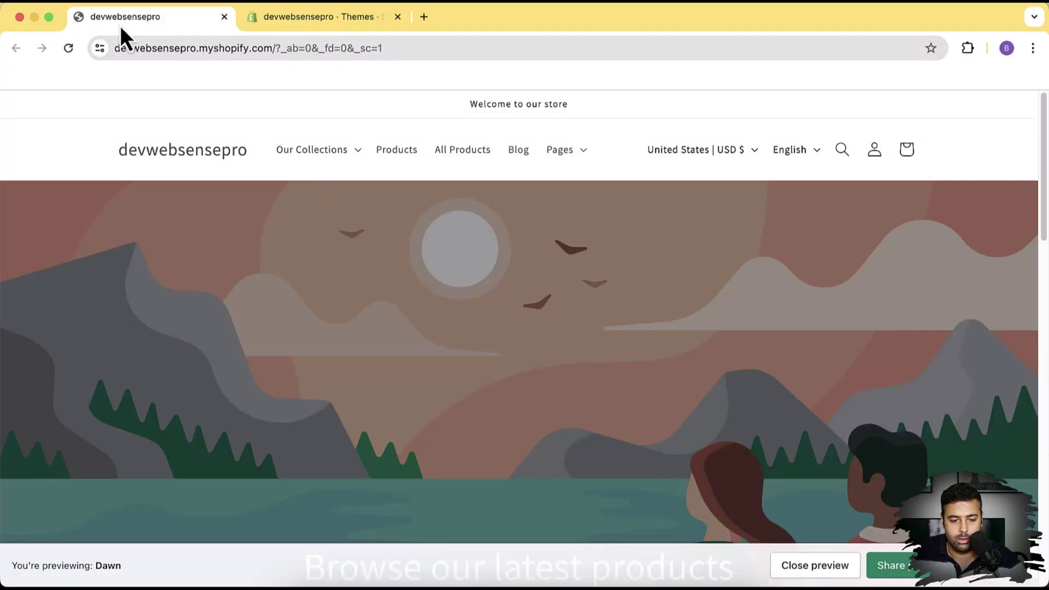
left_click(273, 22)
Open the Dawn theme's code editor and open Assets/base.css via the 'bas' filter.
left_click(948, 428)
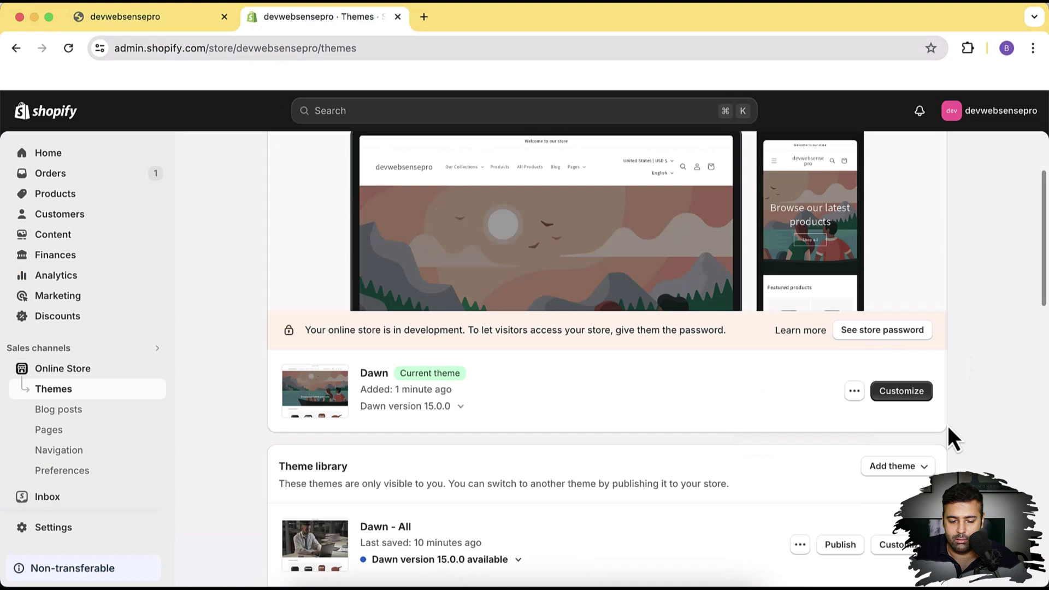
left_click(854, 391)
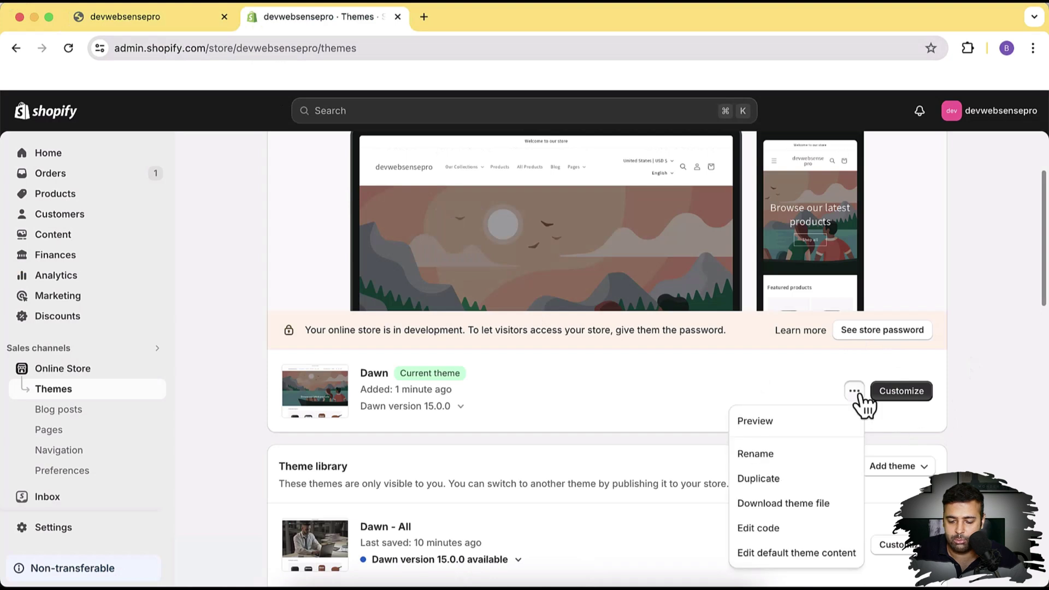
left_click(806, 538)
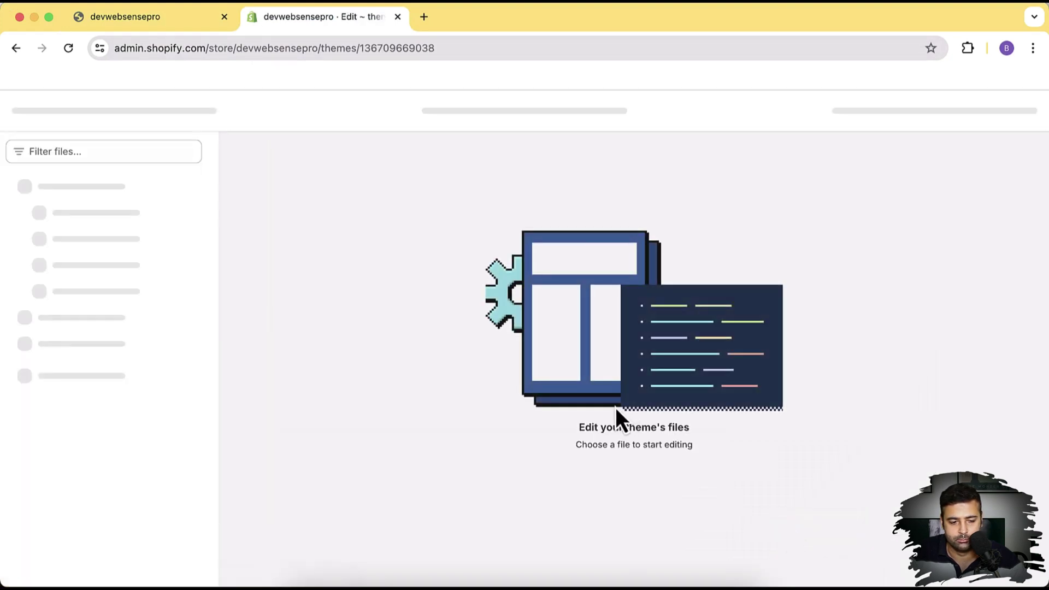
left_click(115, 149)
type("base")
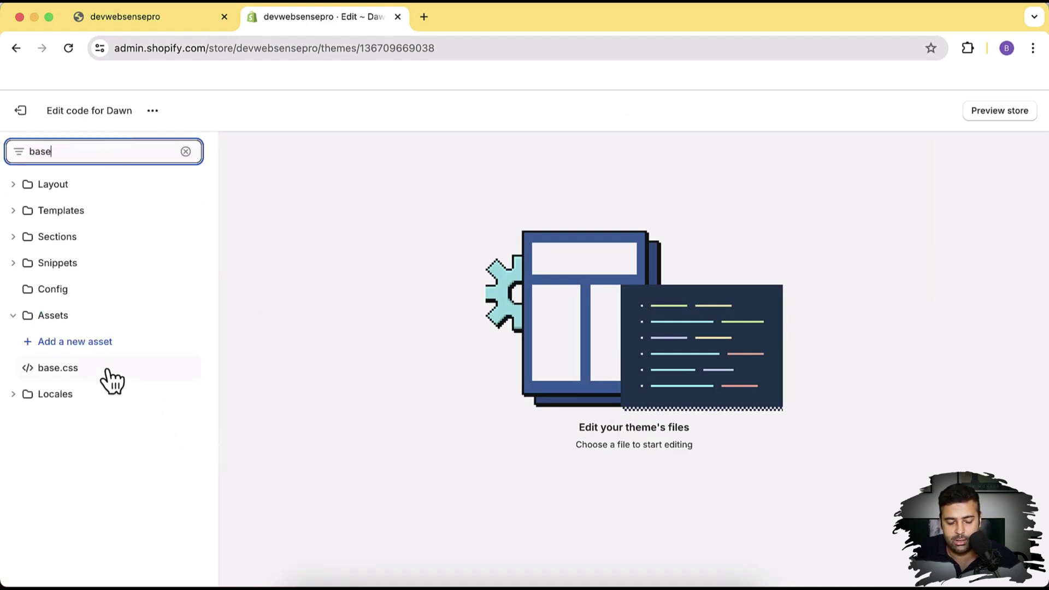
left_click(107, 371)
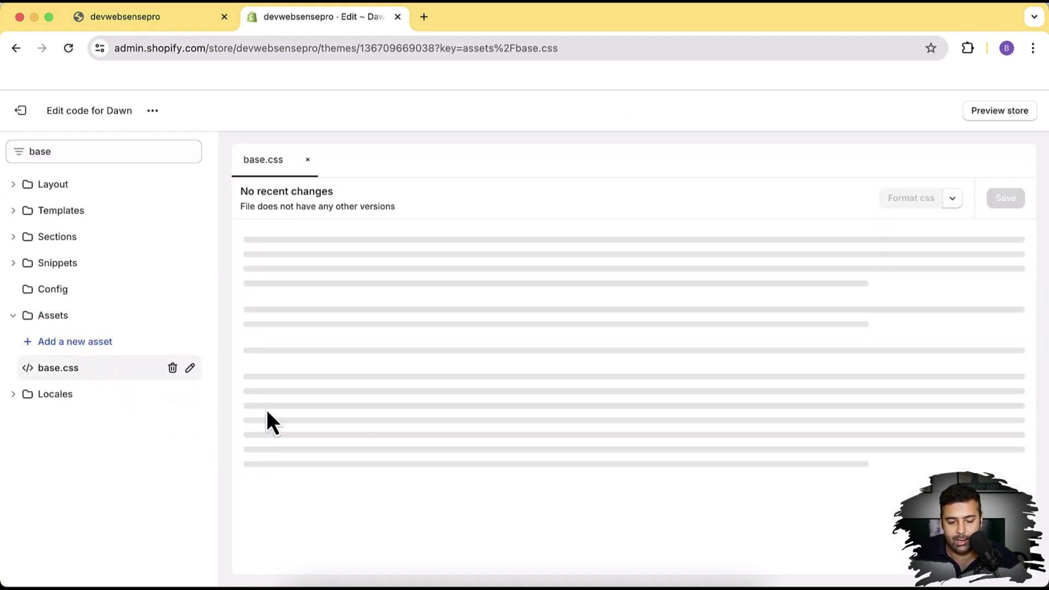
Paste the 20px header-menu and mobile-drawer CSS at the end of base.css.
scroll(648, 287, "down", 20)
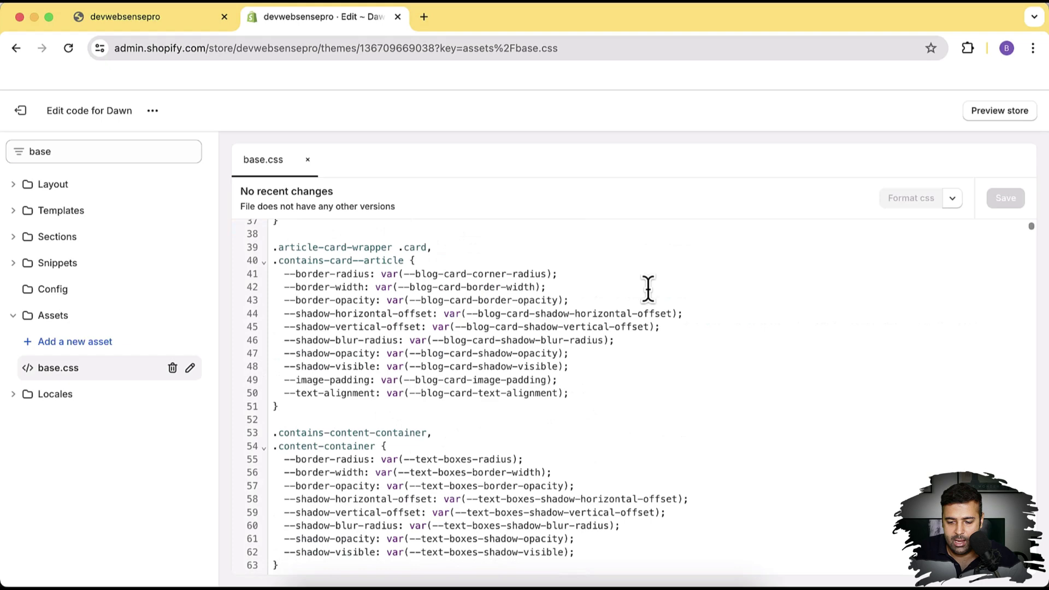
scroll(1036, 248, "down", 15)
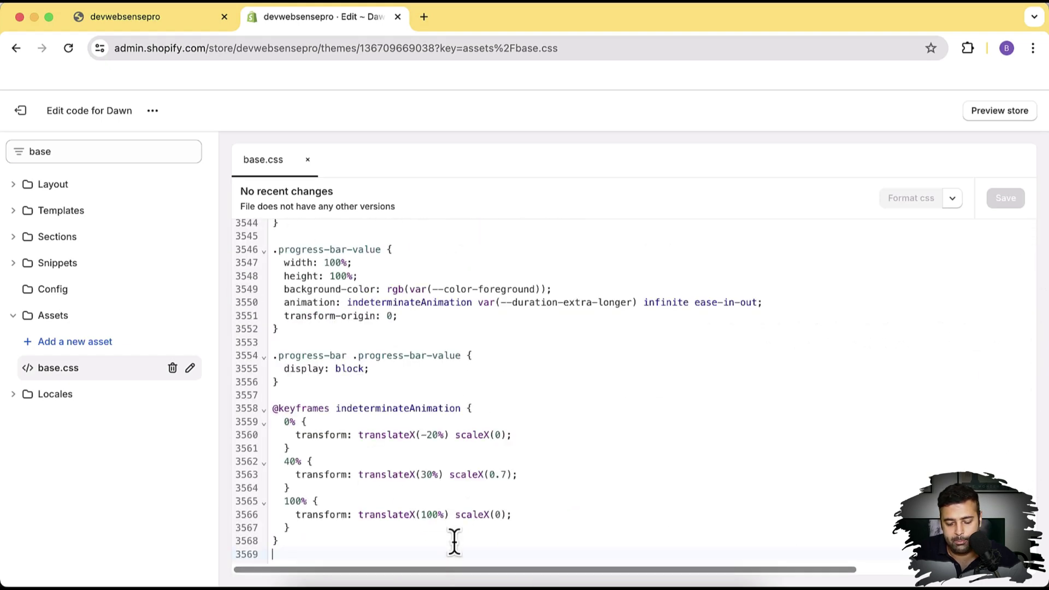
key("Return")
key("Return")
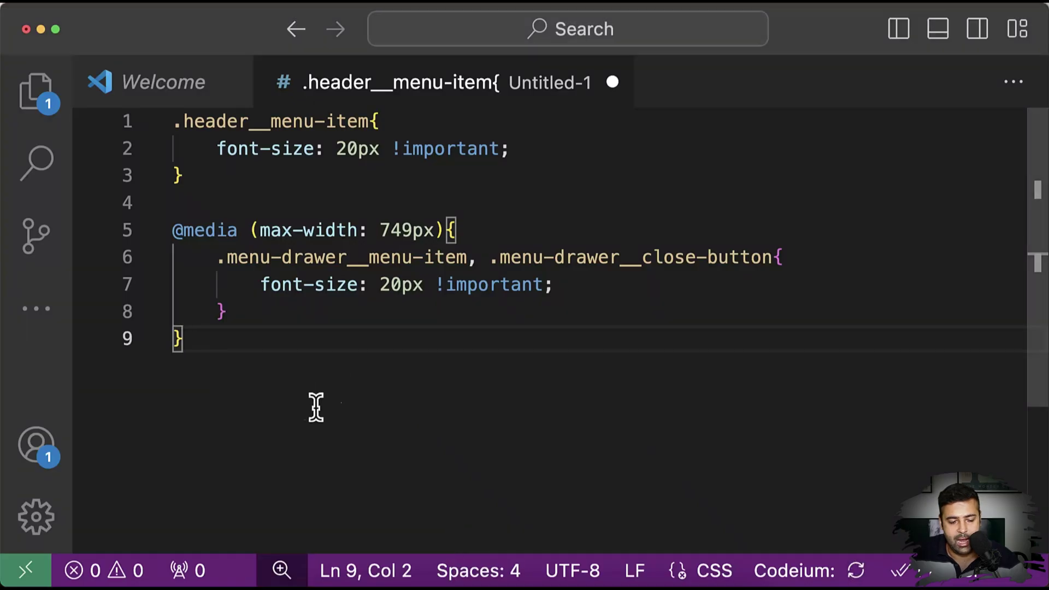
left_click_drag(238, 312, 146, 131)
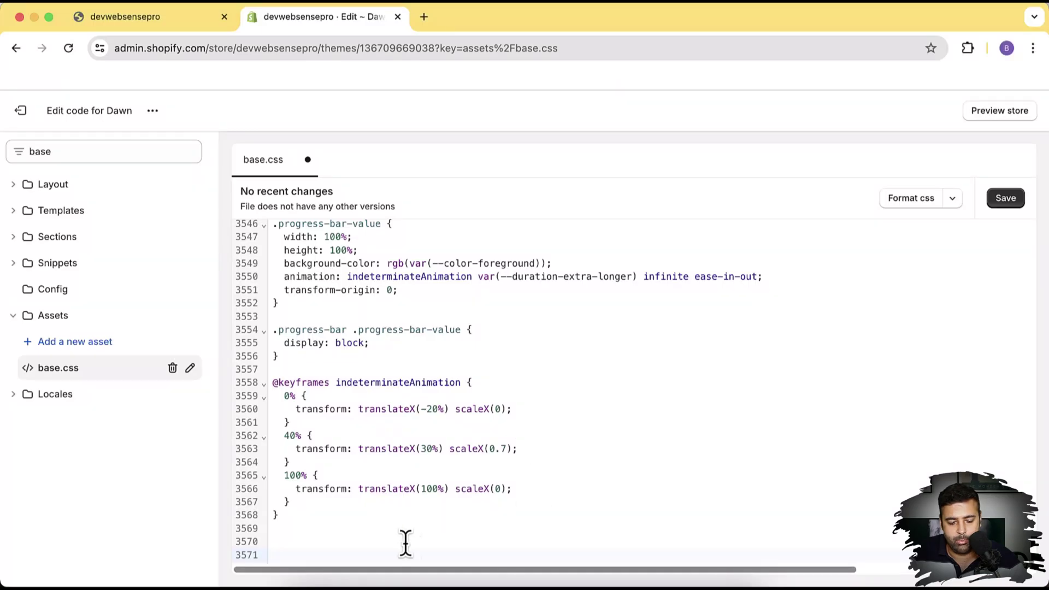
key("super+v")
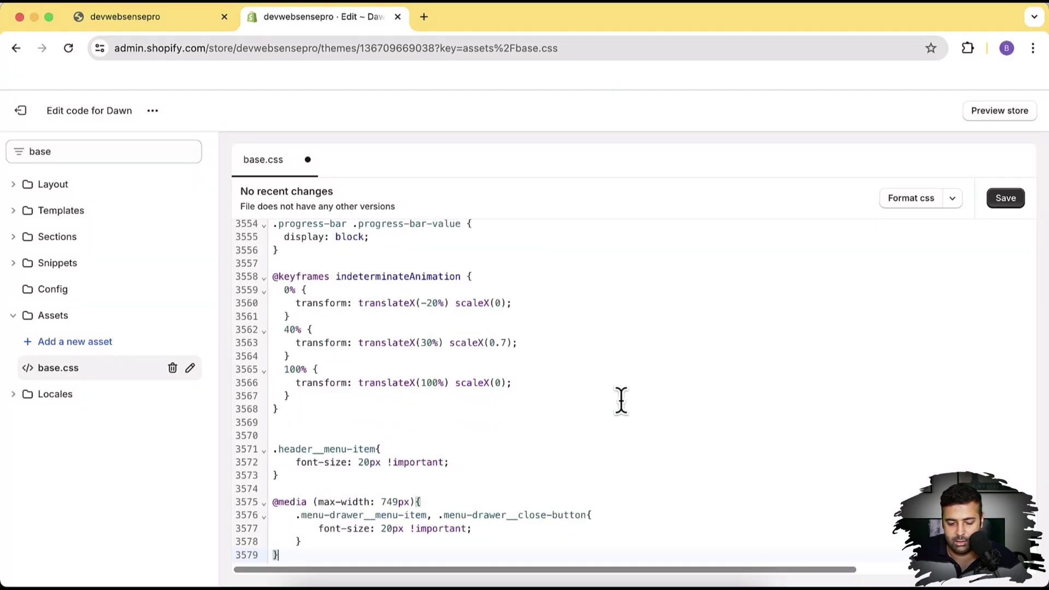
Save base.css and open the theme's extra actions menu.
left_click(1008, 201)
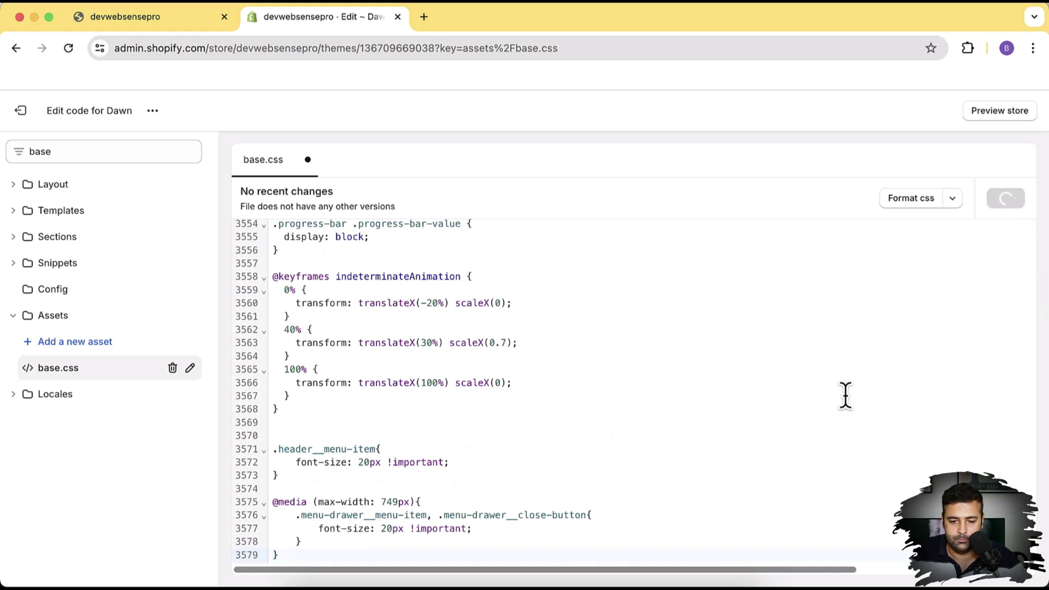
left_click(153, 111)
left_click(604, 329)
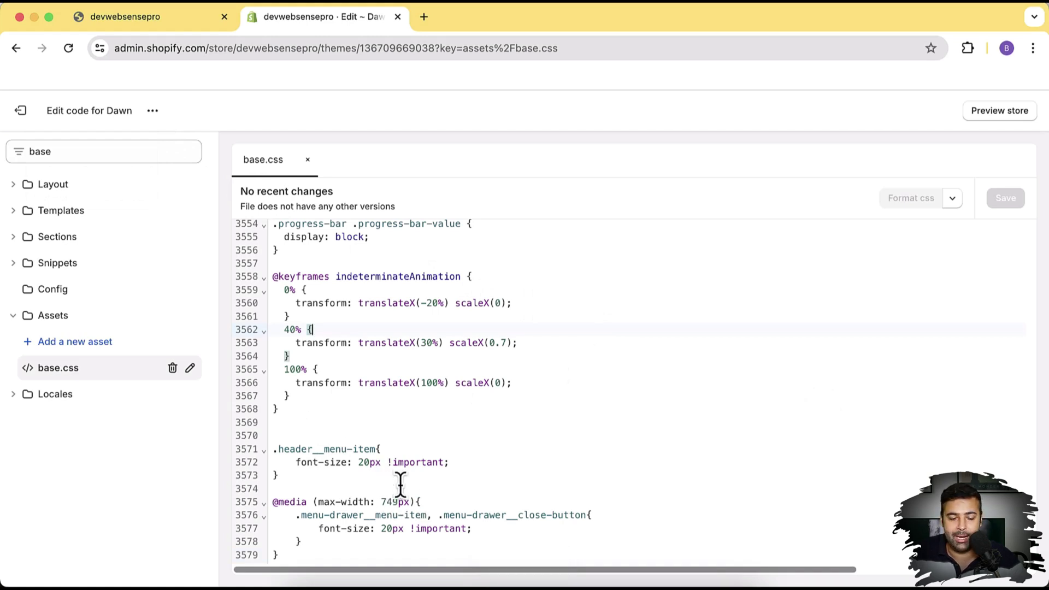
left_click(153, 111)
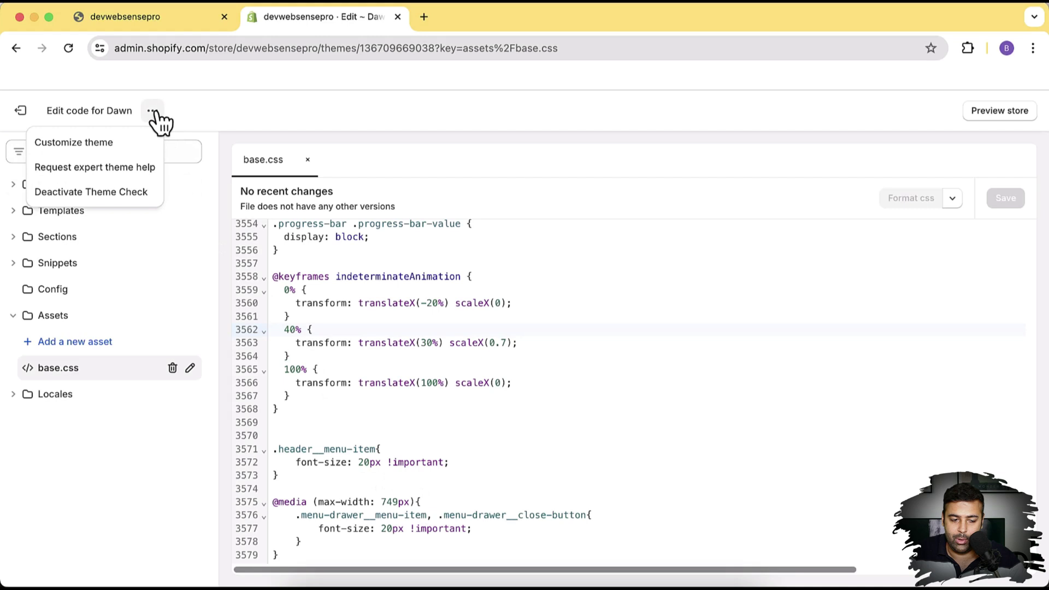
Compare the older storefront preview against the updated one with larger header menu links.
left_click(823, 151)
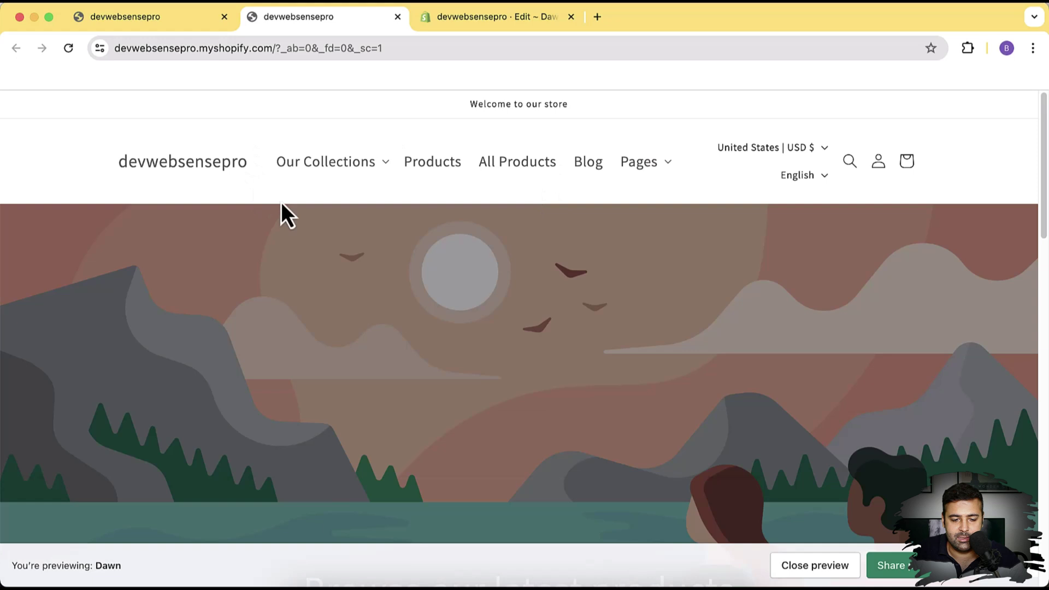
left_click(177, 24)
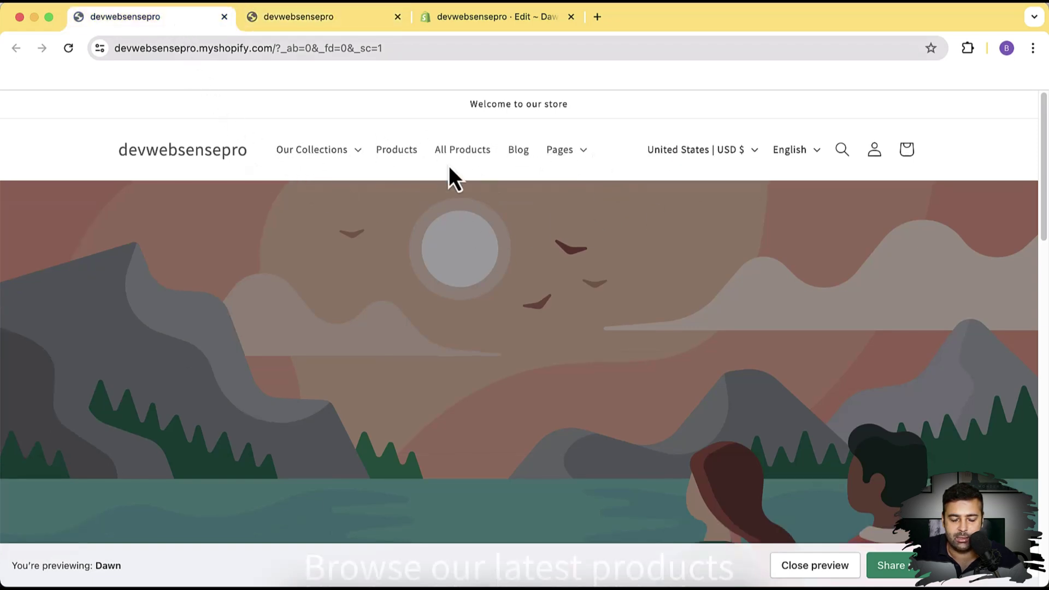
left_click(334, 23)
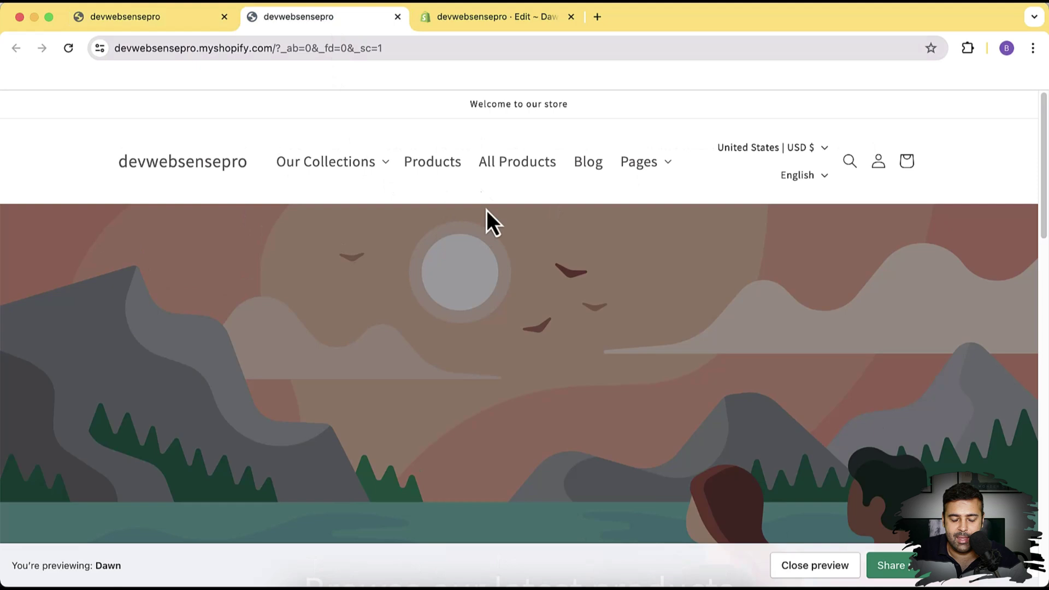
right_click(309, 280)
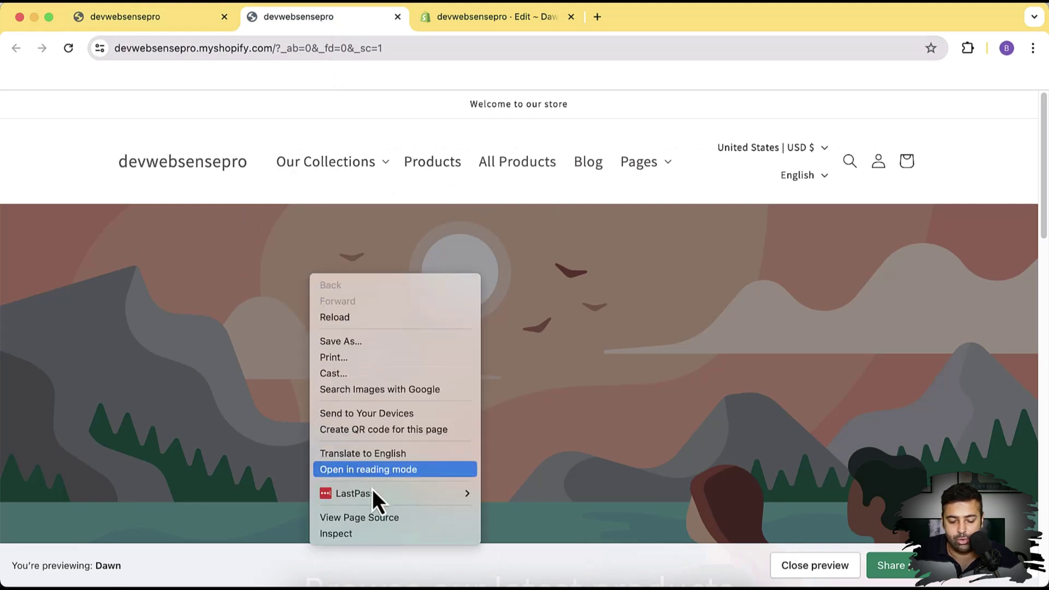
left_click(376, 534)
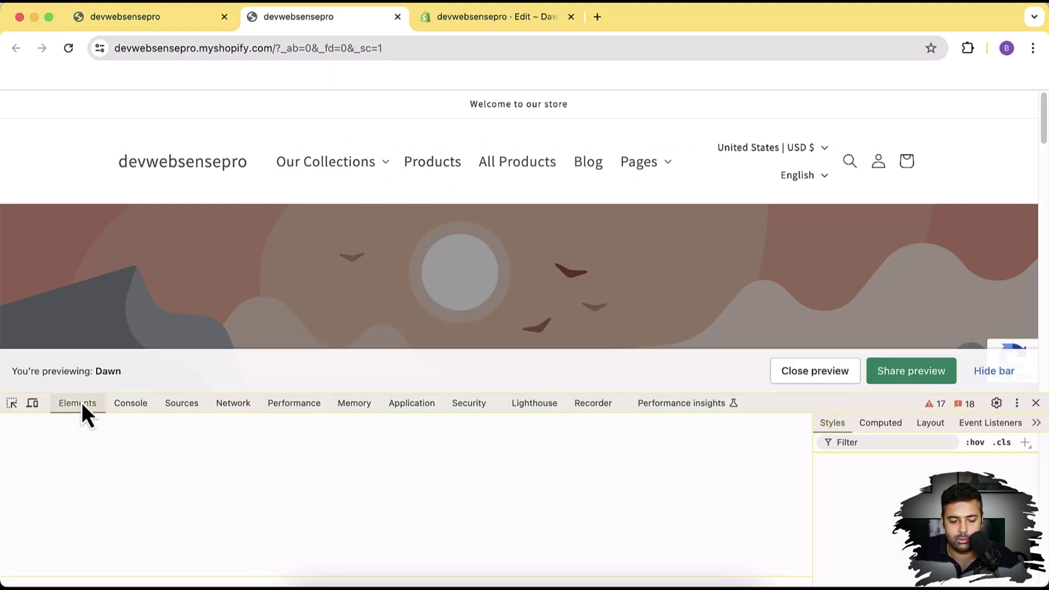
left_click(33, 404)
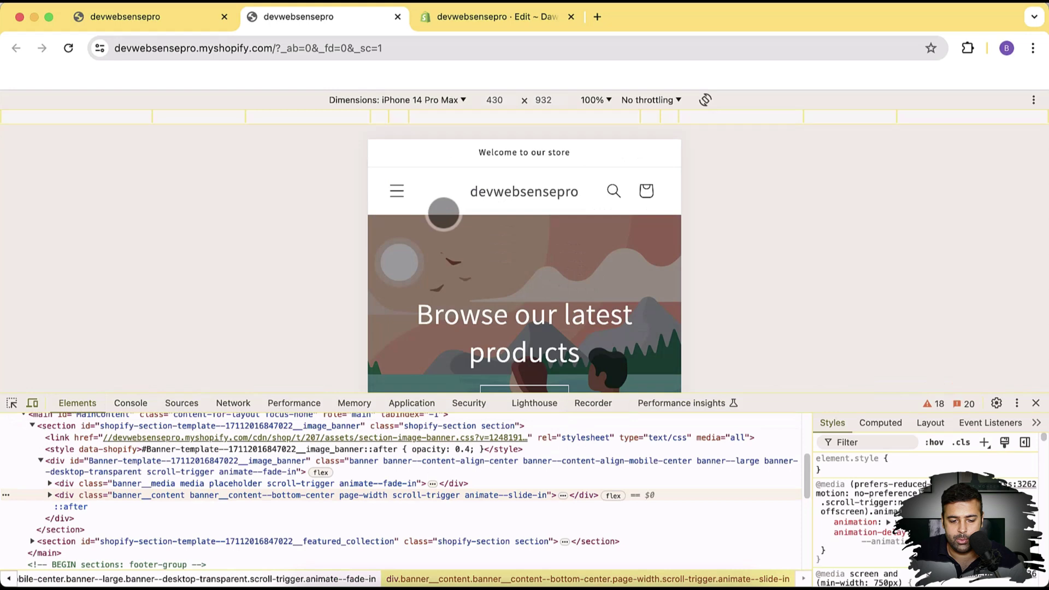
left_click(402, 198)
left_click(403, 200)
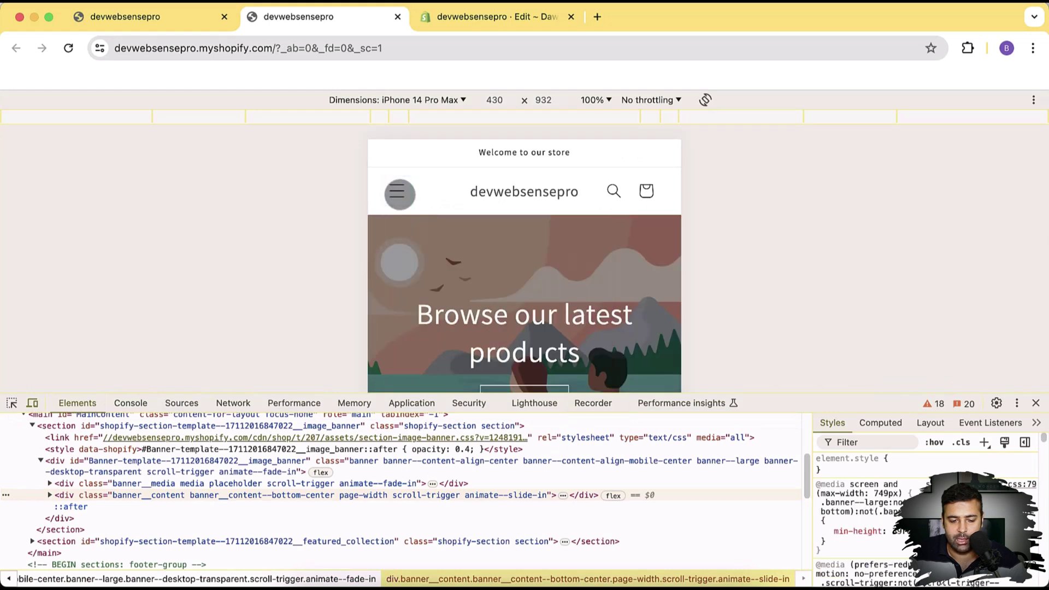
left_click(400, 196)
left_click(400, 194)
left_click(399, 194)
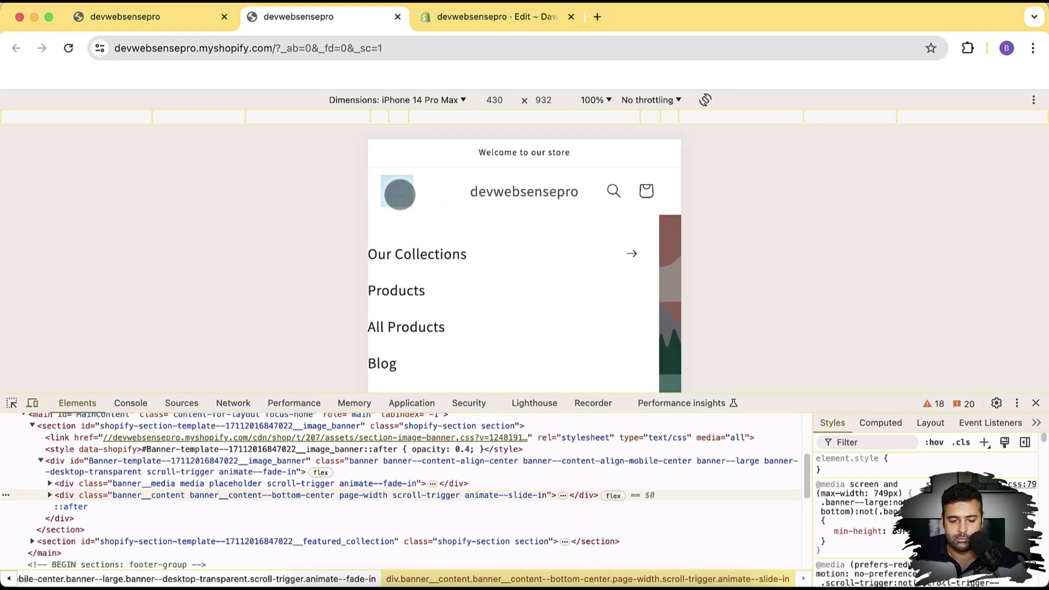
left_click(400, 195)
left_click(162, 27)
right_click(325, 299)
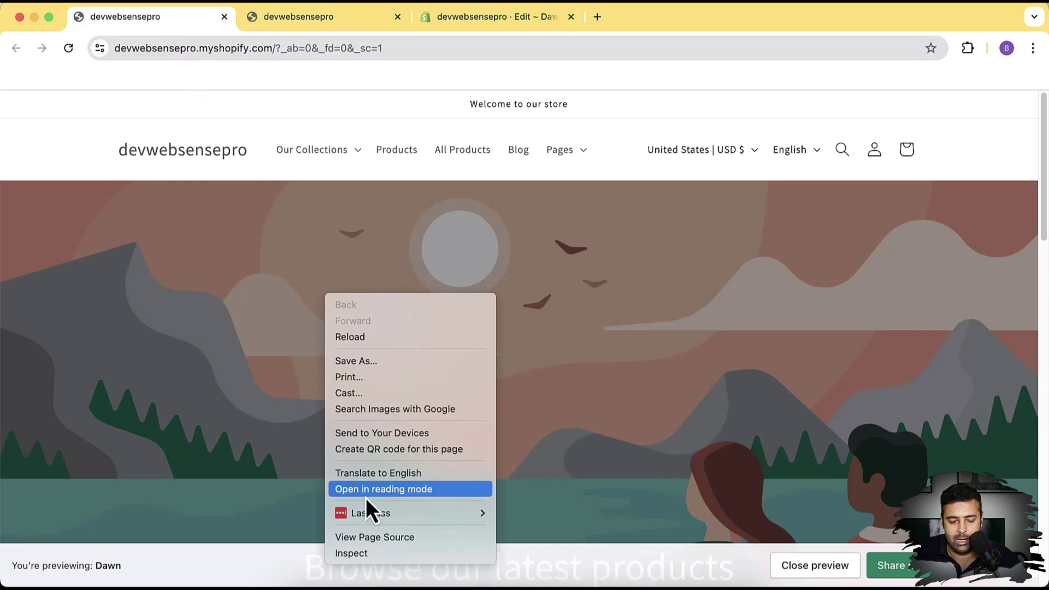
left_click(372, 552)
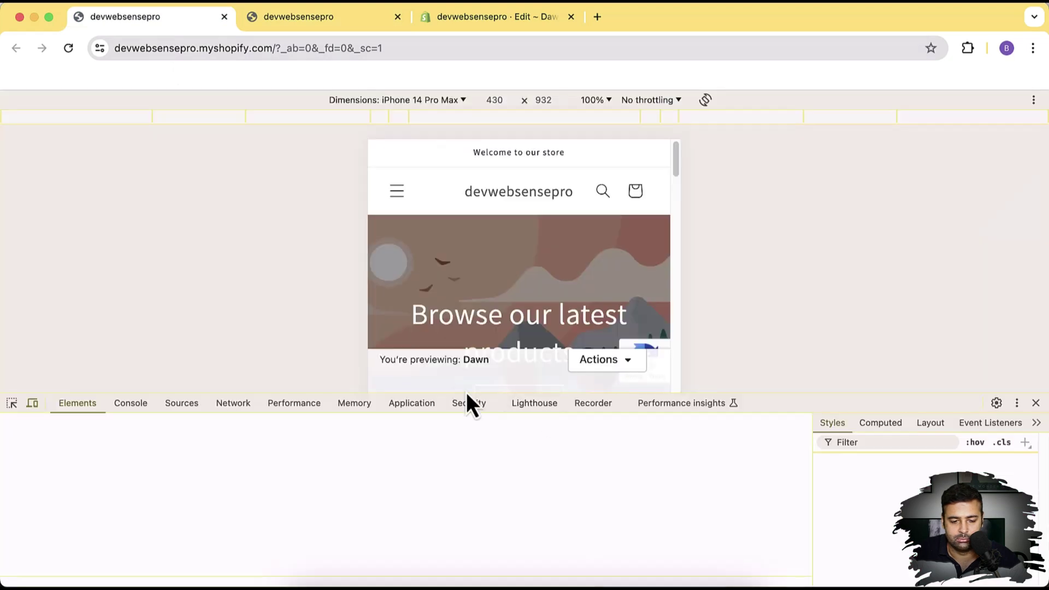
left_click(394, 188)
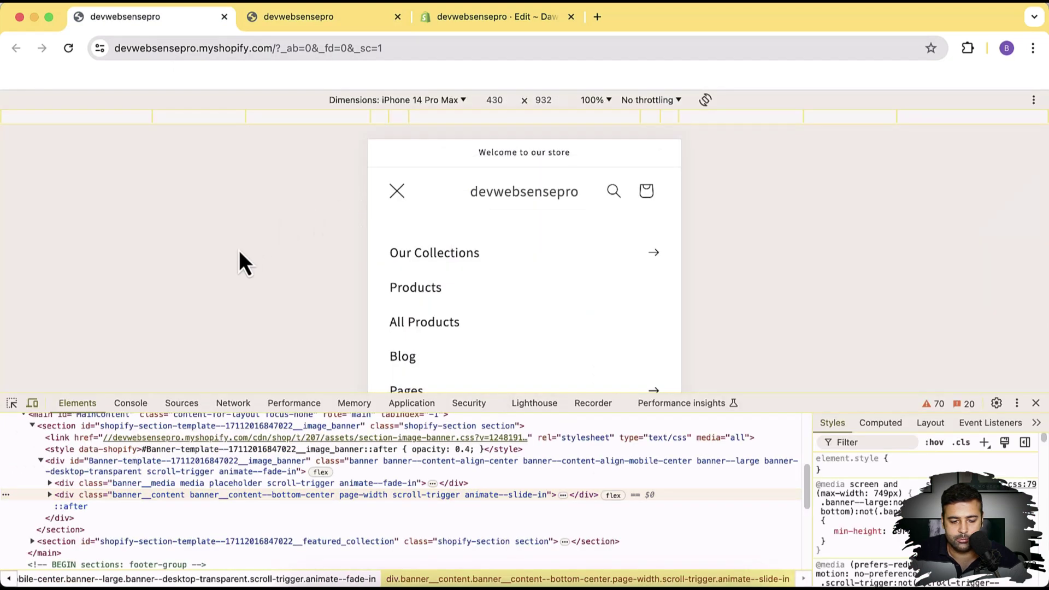
left_click(341, 18)
left_click(398, 188)
left_click(176, 20)
left_click(339, 22)
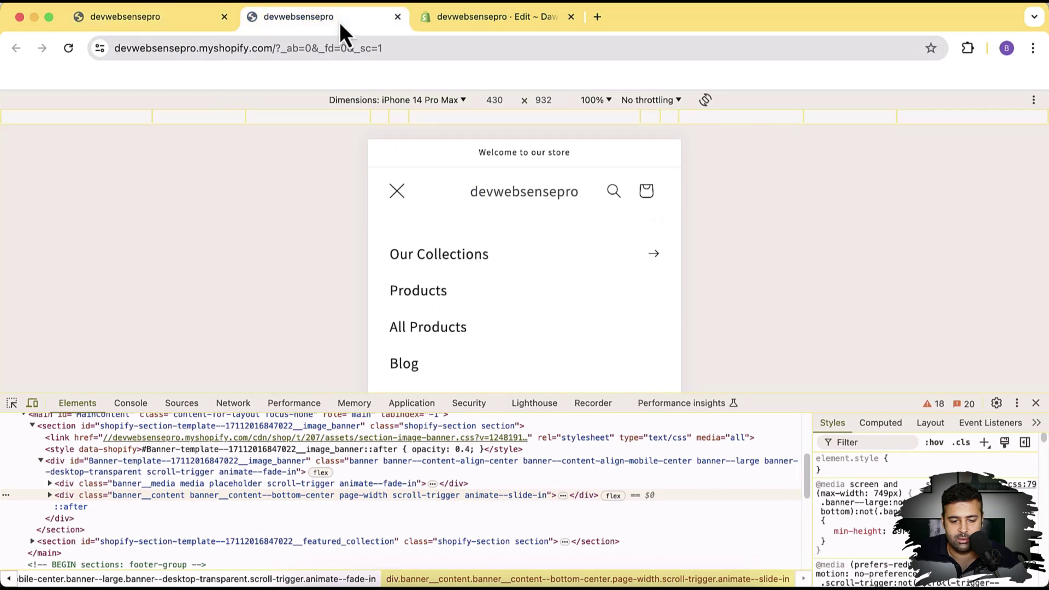
left_click(173, 26)
left_click(340, 26)
left_click(188, 26)
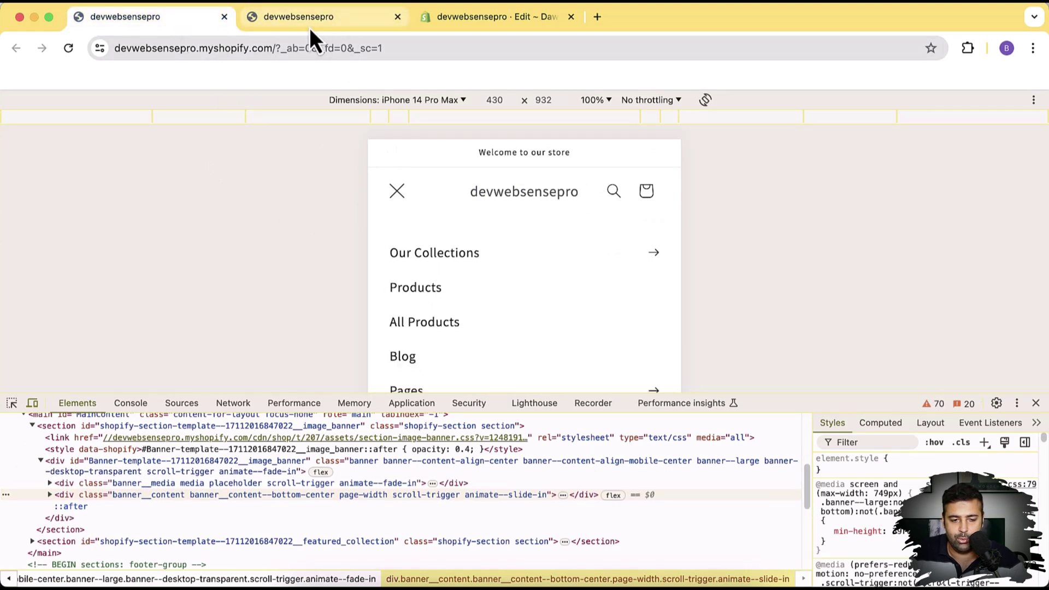
left_click(309, 26)
left_click(1035, 404)
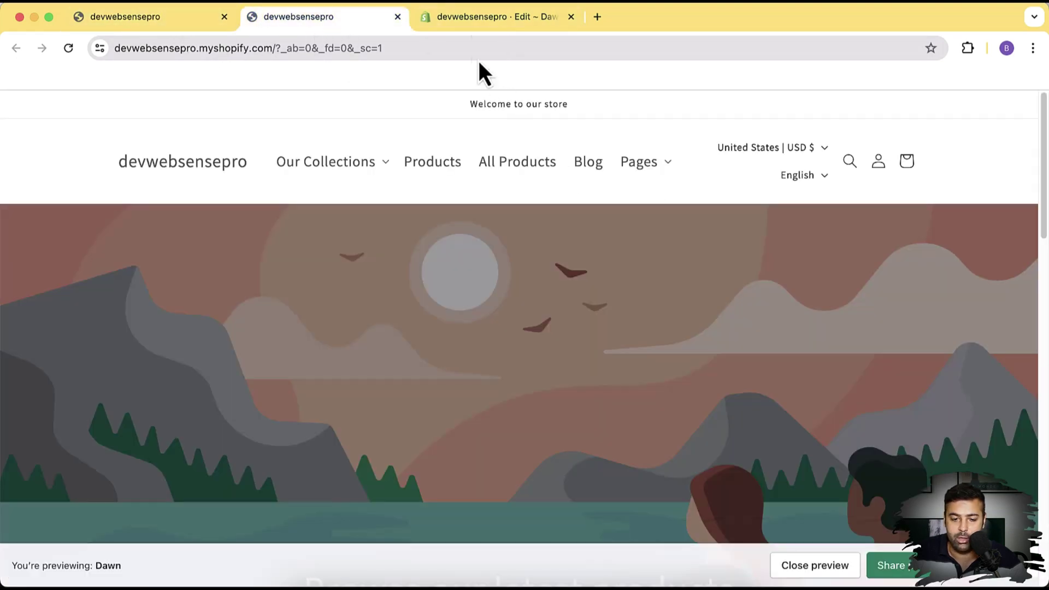
Change the header menu and mobile drawer font sizes from 20px to 25px in base.css and save.
left_click(493, 22)
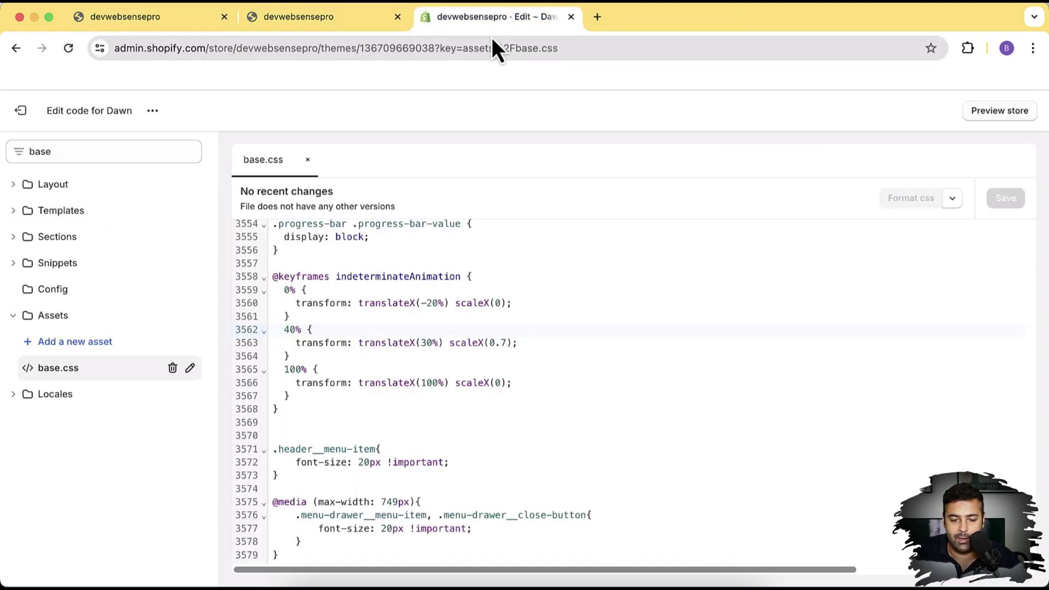
left_click(367, 461)
key("BackSpace")
type("5")
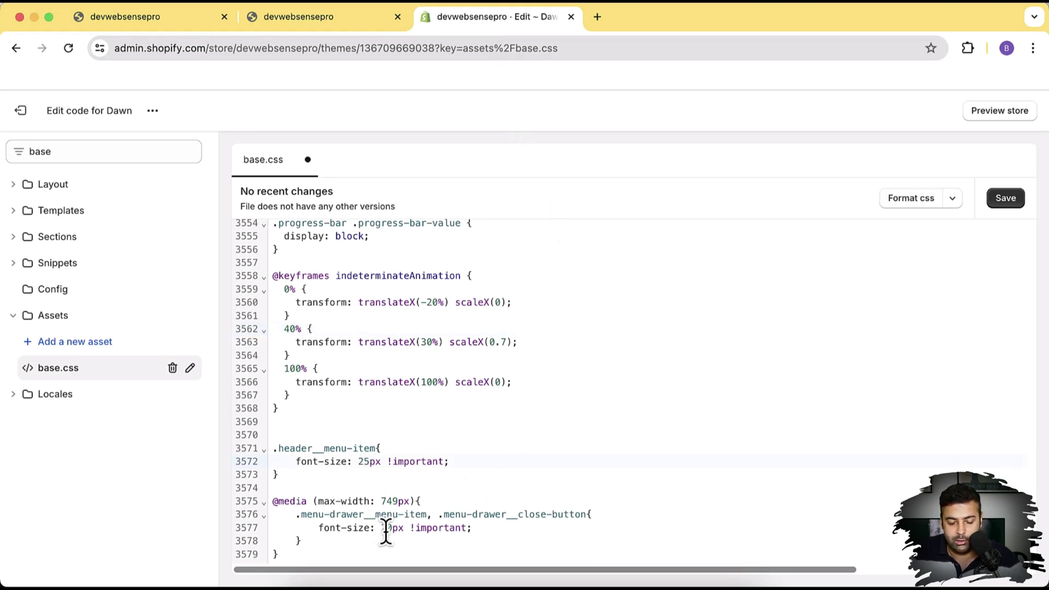
left_click(391, 528)
key("BackSpace")
type("5")
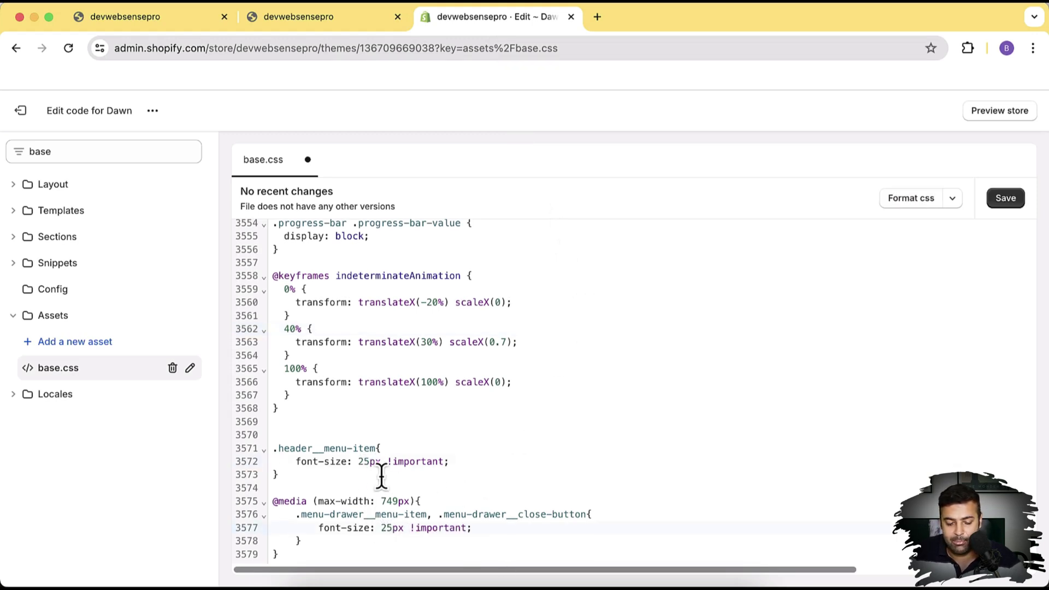
left_click(1009, 201)
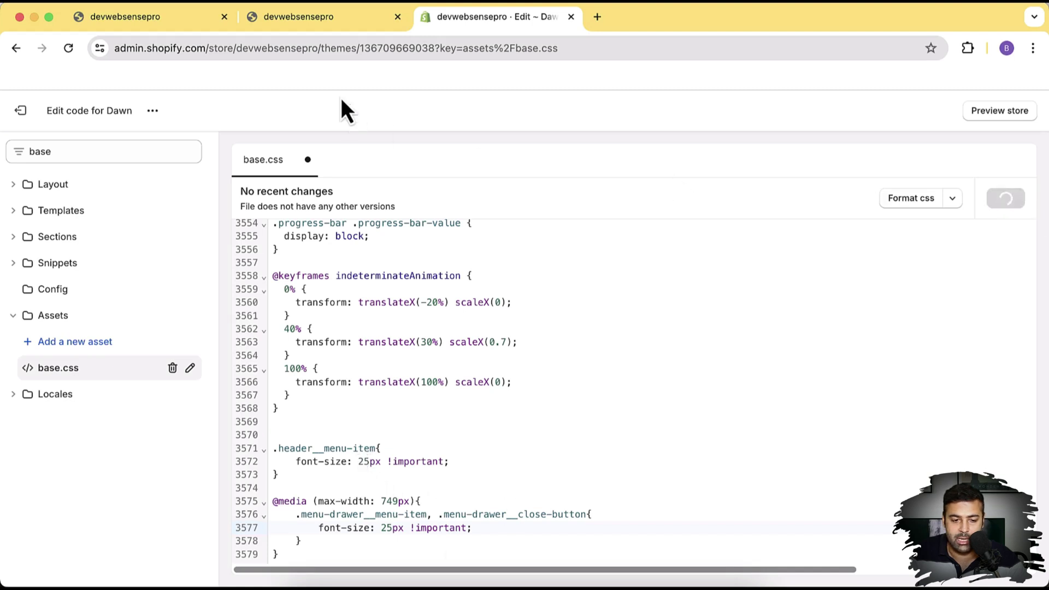
Reload the storefront preview to show 25px header links, with Pages wrapping to a second row.
left_click(327, 27)
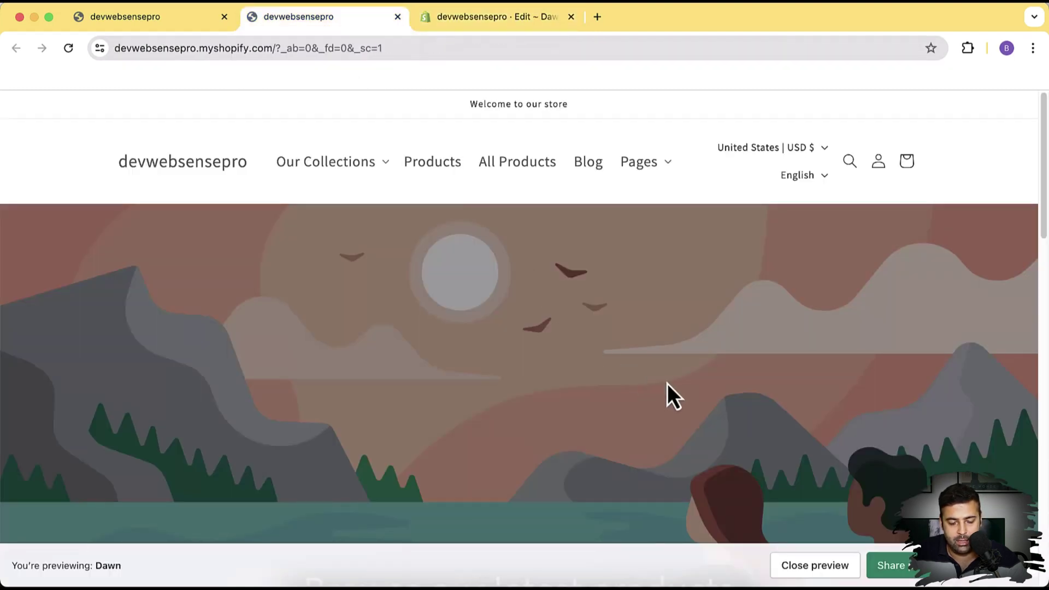
key("super+r")
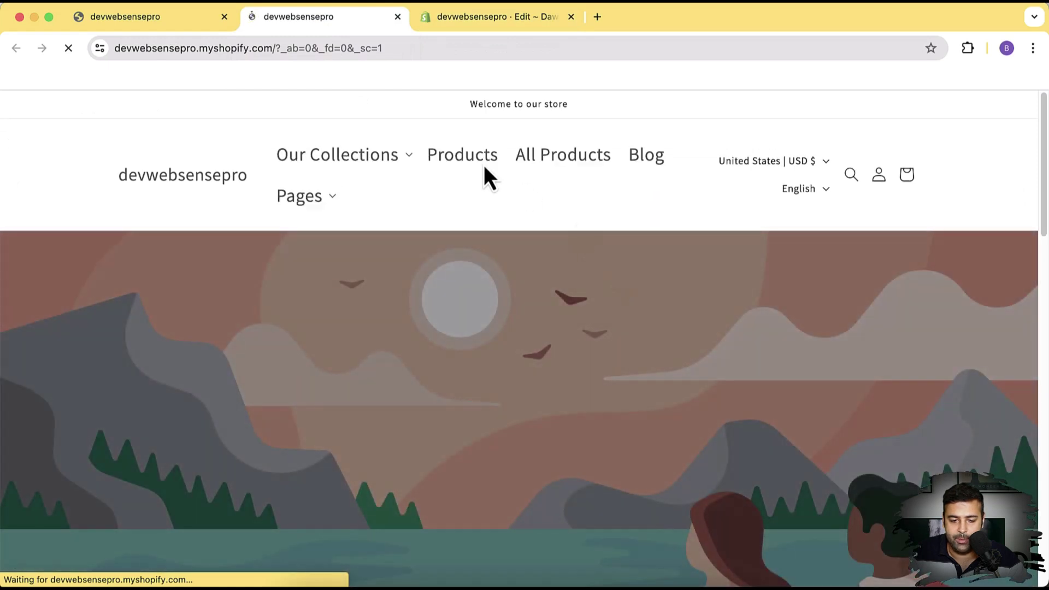